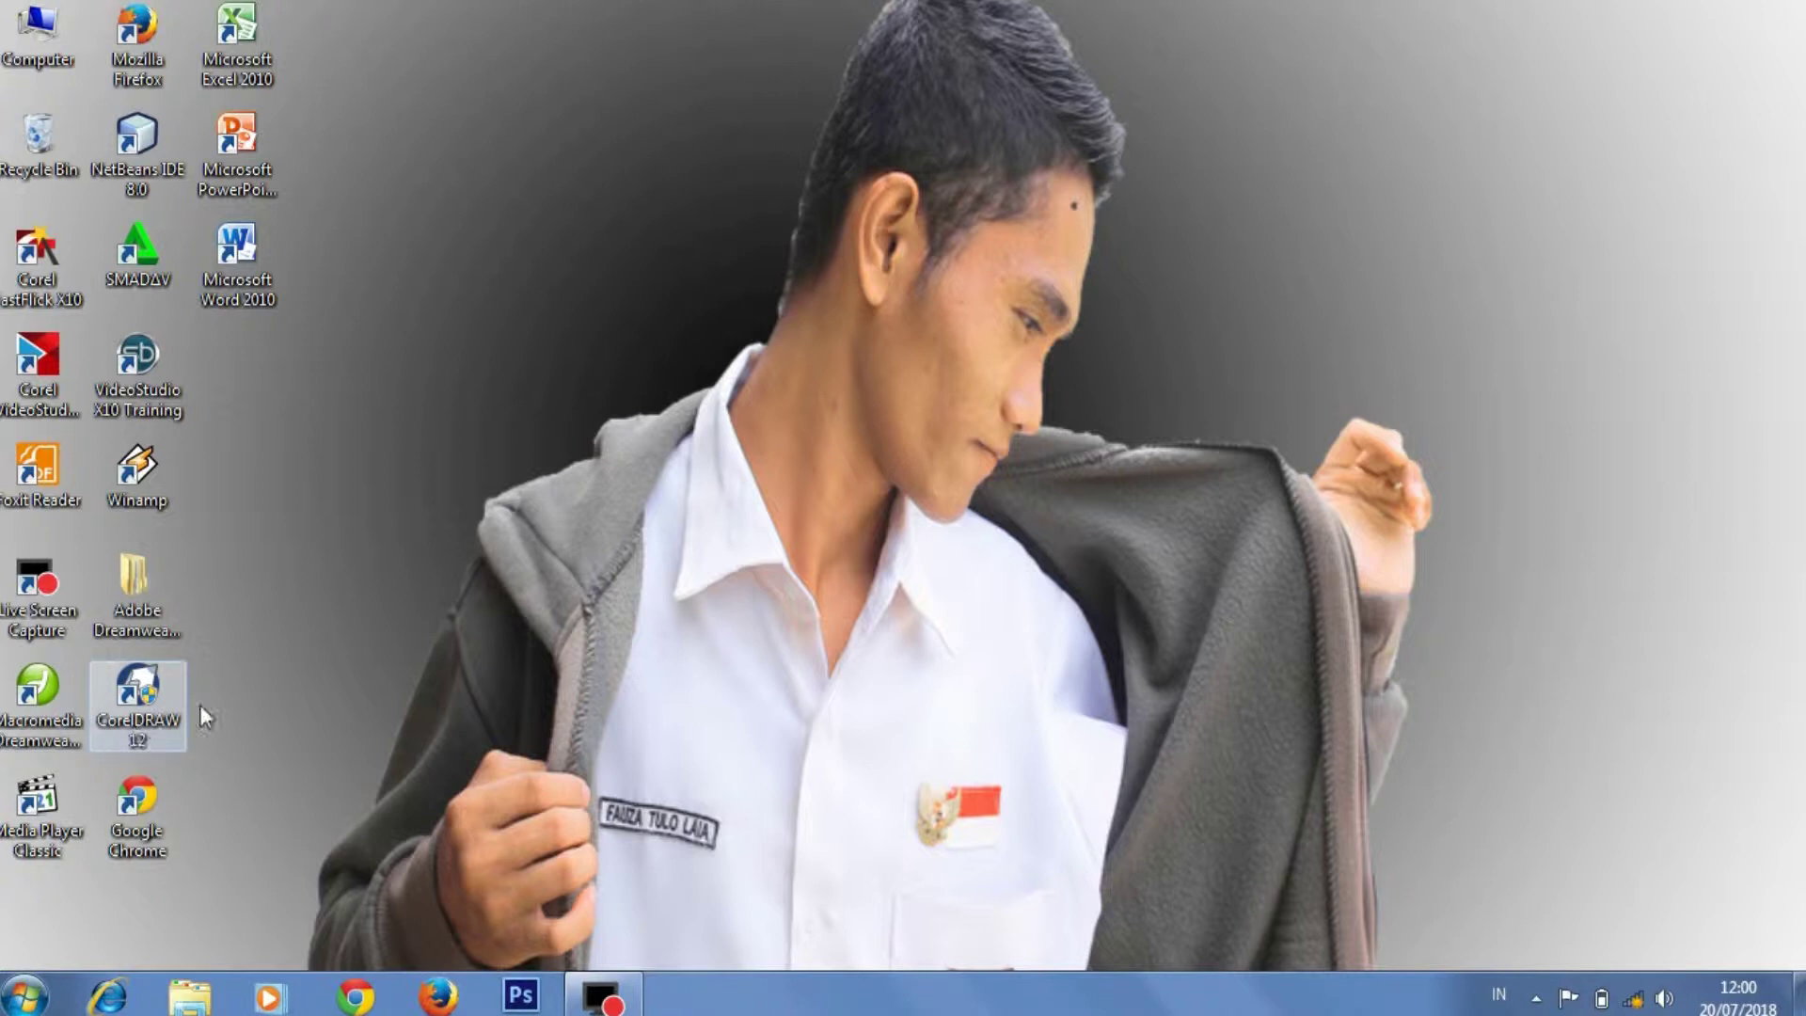
Launch CorelDRAW 12 from its desktop shortcut and wait for the Welcome screen.
{"action": "double_click", "coordinate": [148, 709]}
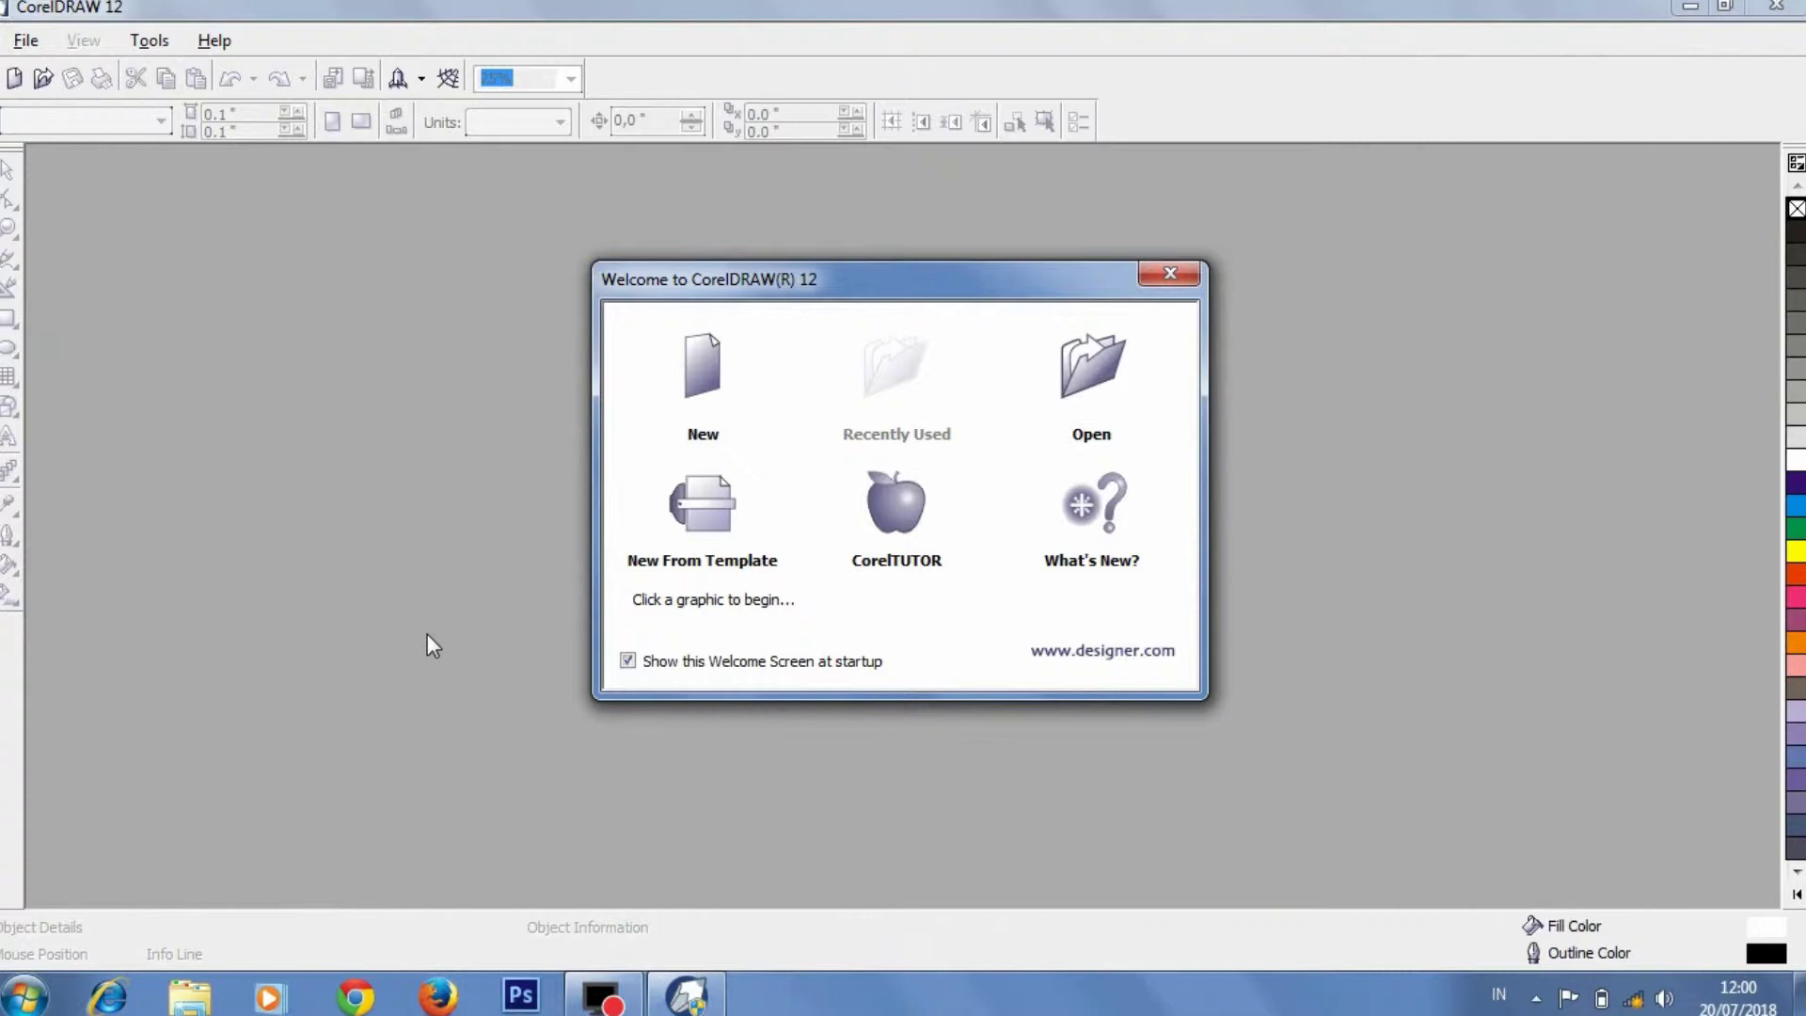
Start a new blank Letter document and switch its page to landscape, 11.0 × 8.5 inches.
{"action": "left_click", "coordinate": [699, 390]}
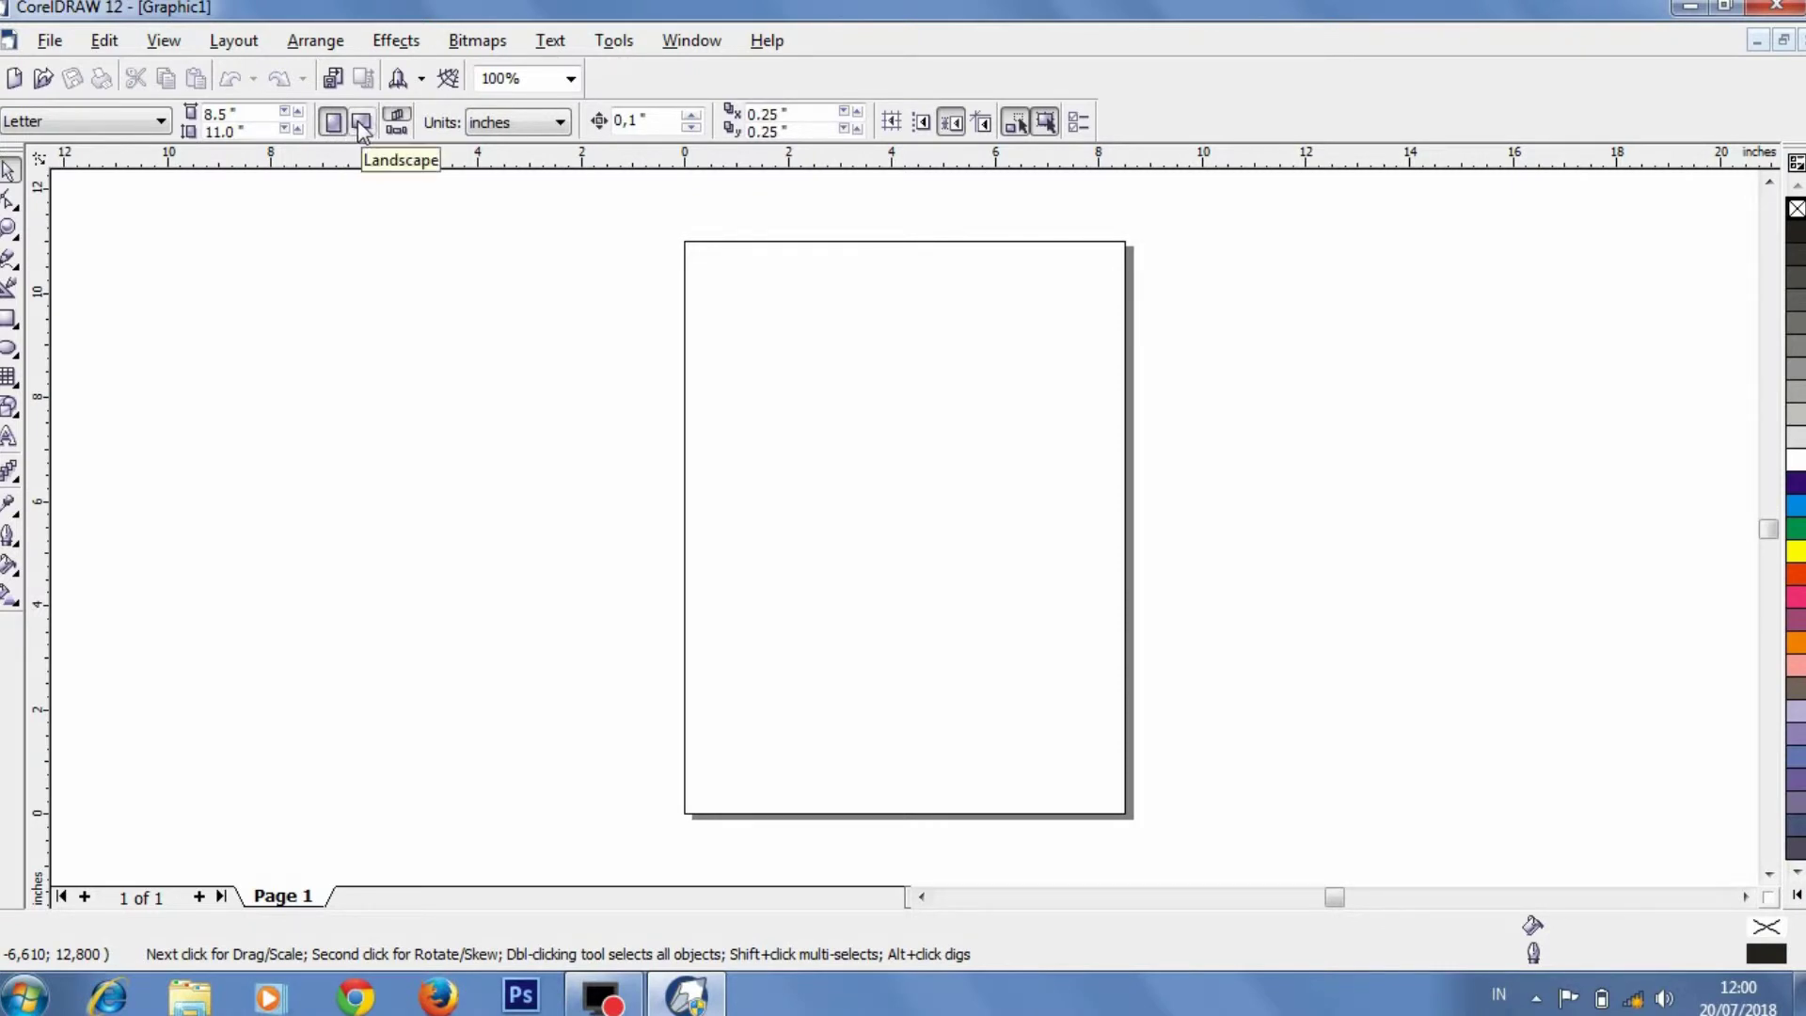
{"action": "left_click", "coordinate": [362, 123]}
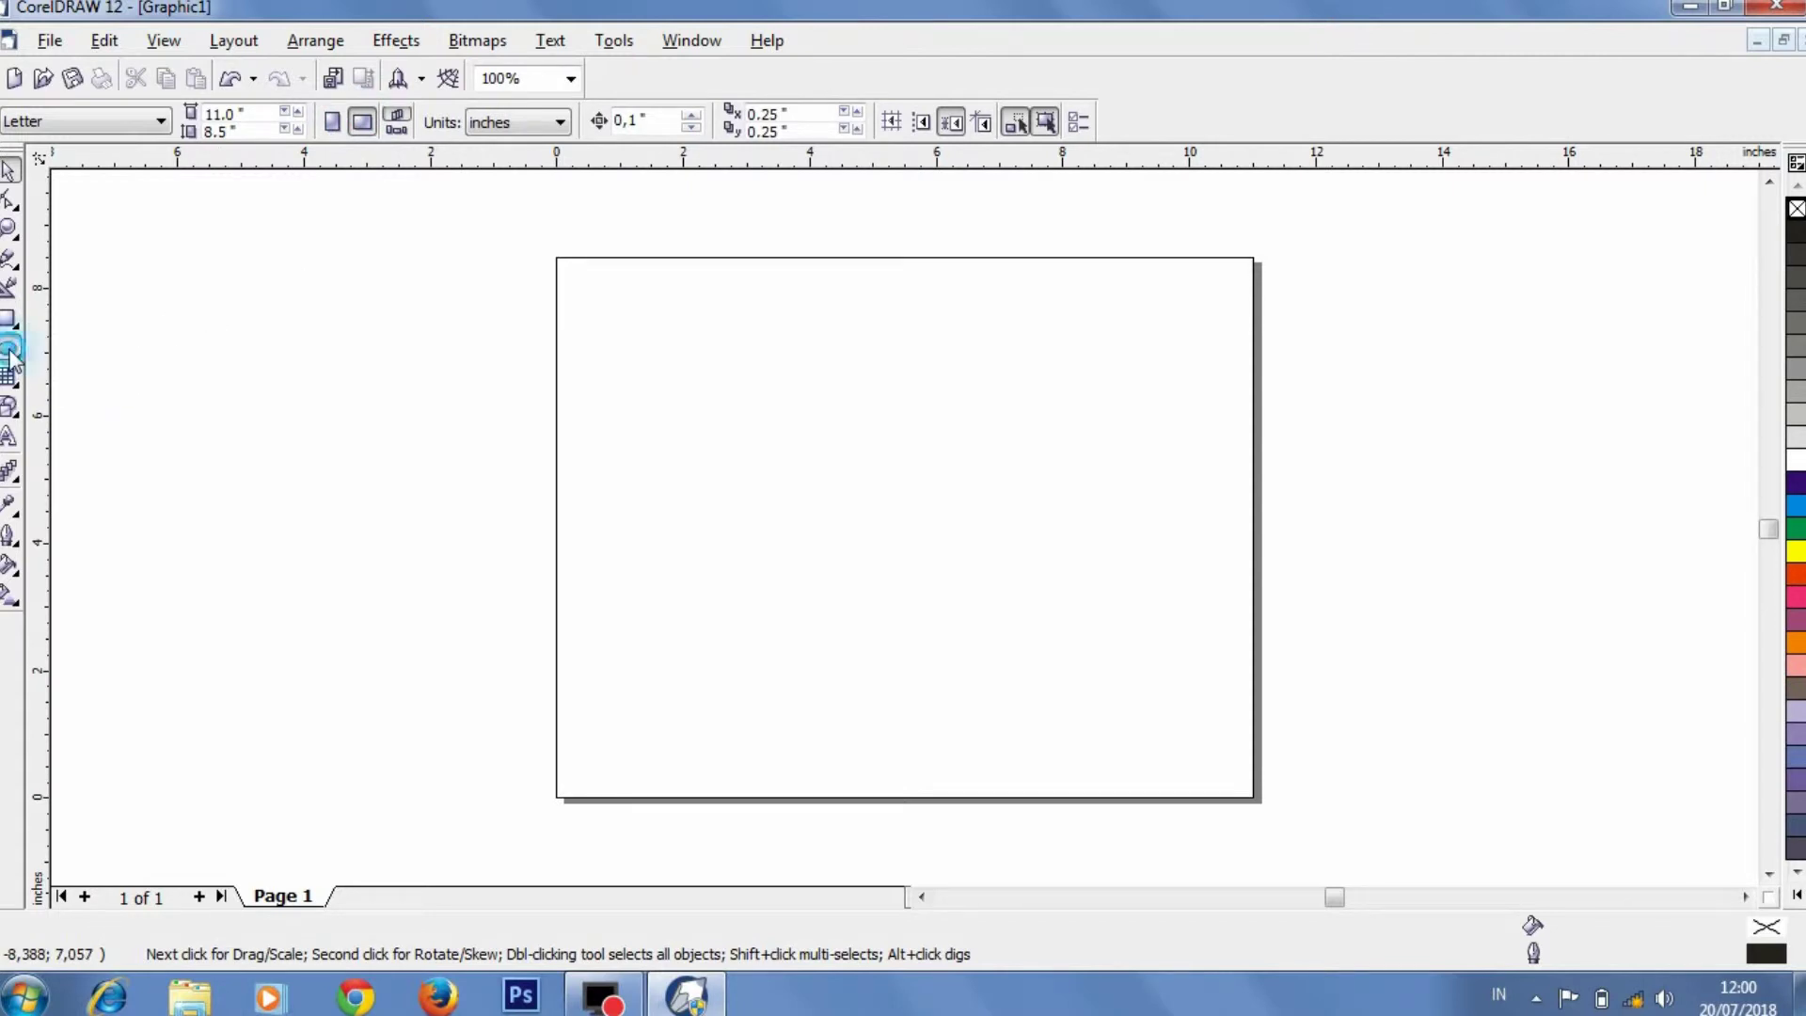
{"action": "left_click", "coordinate": [10, 353]}
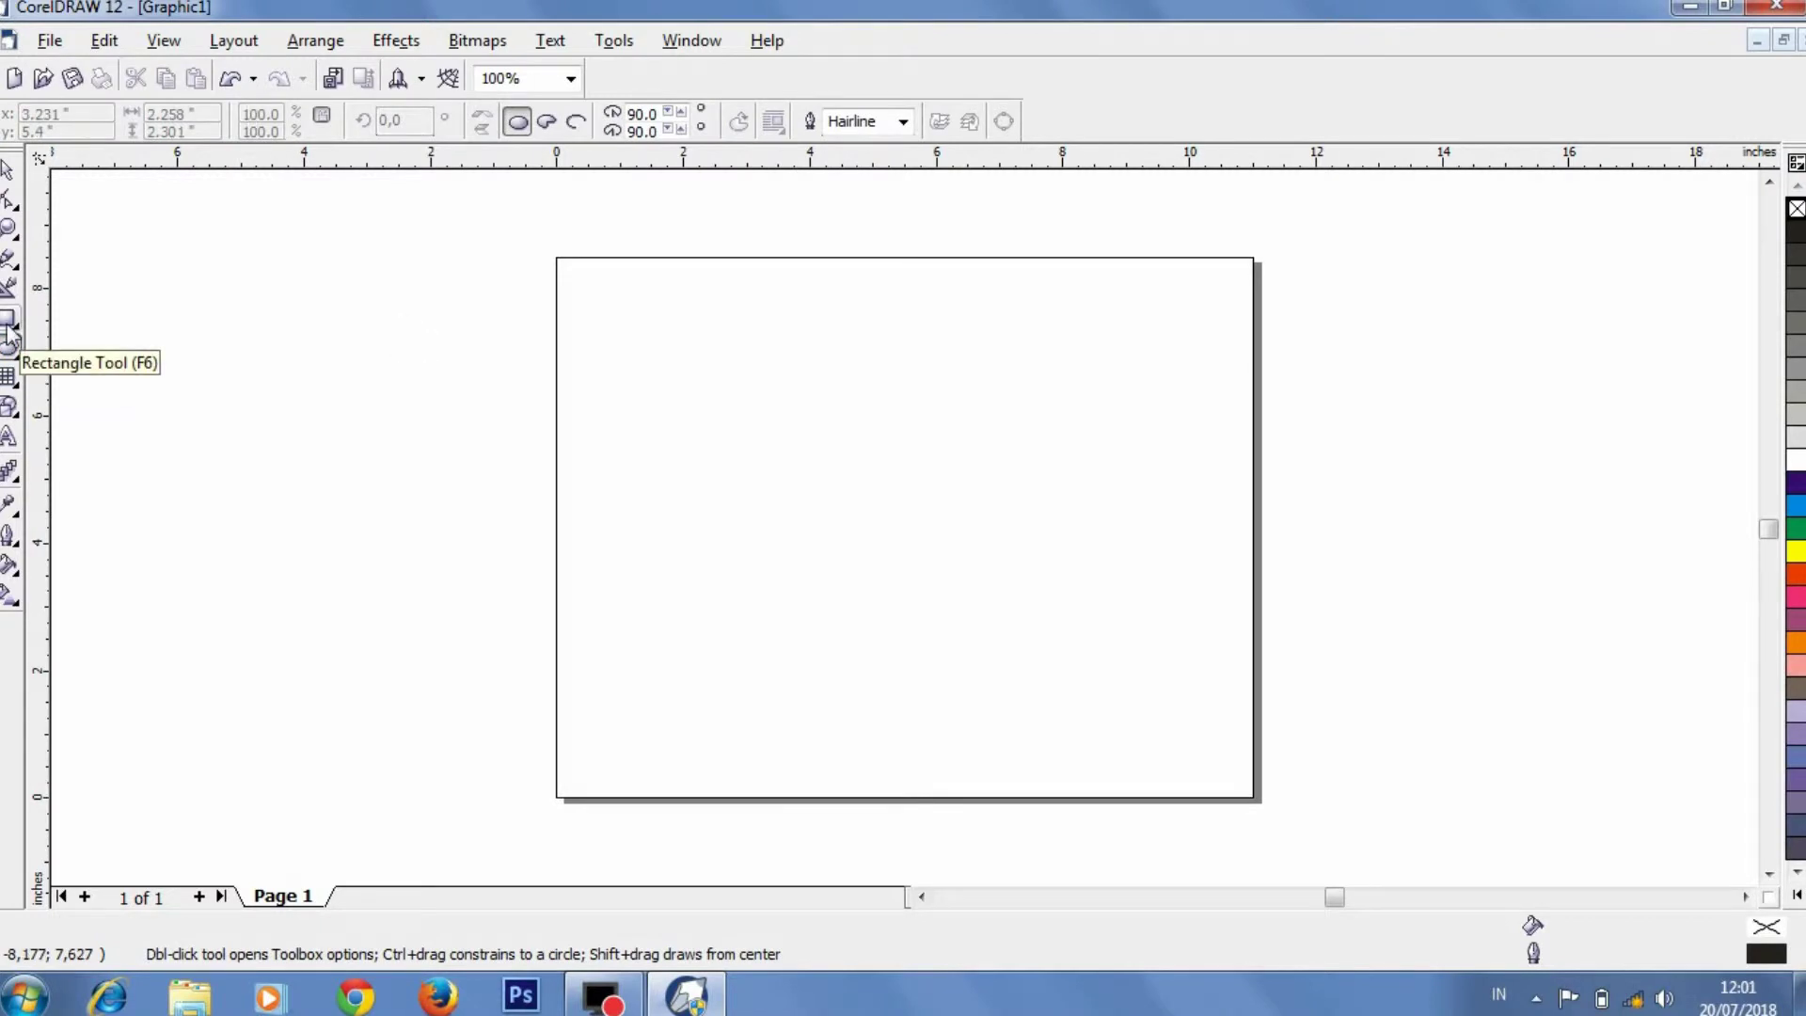
Draw a 3.271 × 4.306 inch rectangle in the page's upper-left with corner roundness 2.
{"action": "left_click", "coordinate": [8, 324]}
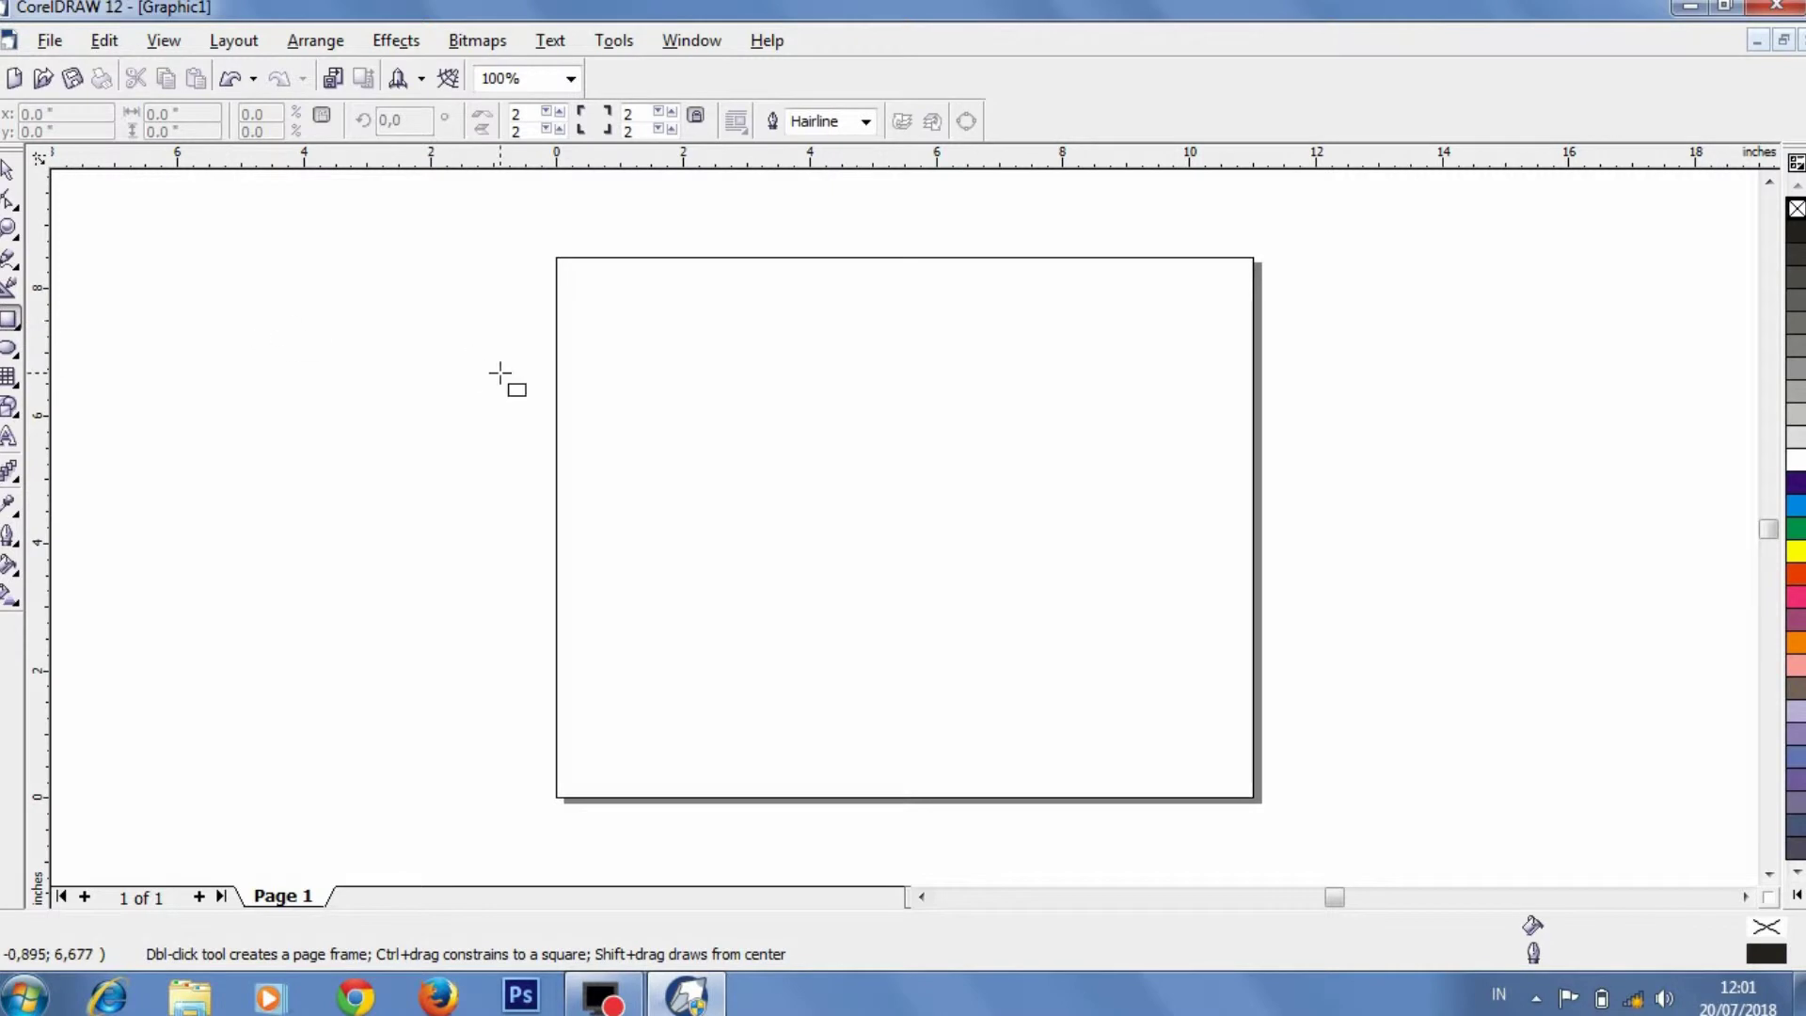
{"action": "left_click_drag", "start_coordinate": [633, 341], "coordinate": [842, 562]}
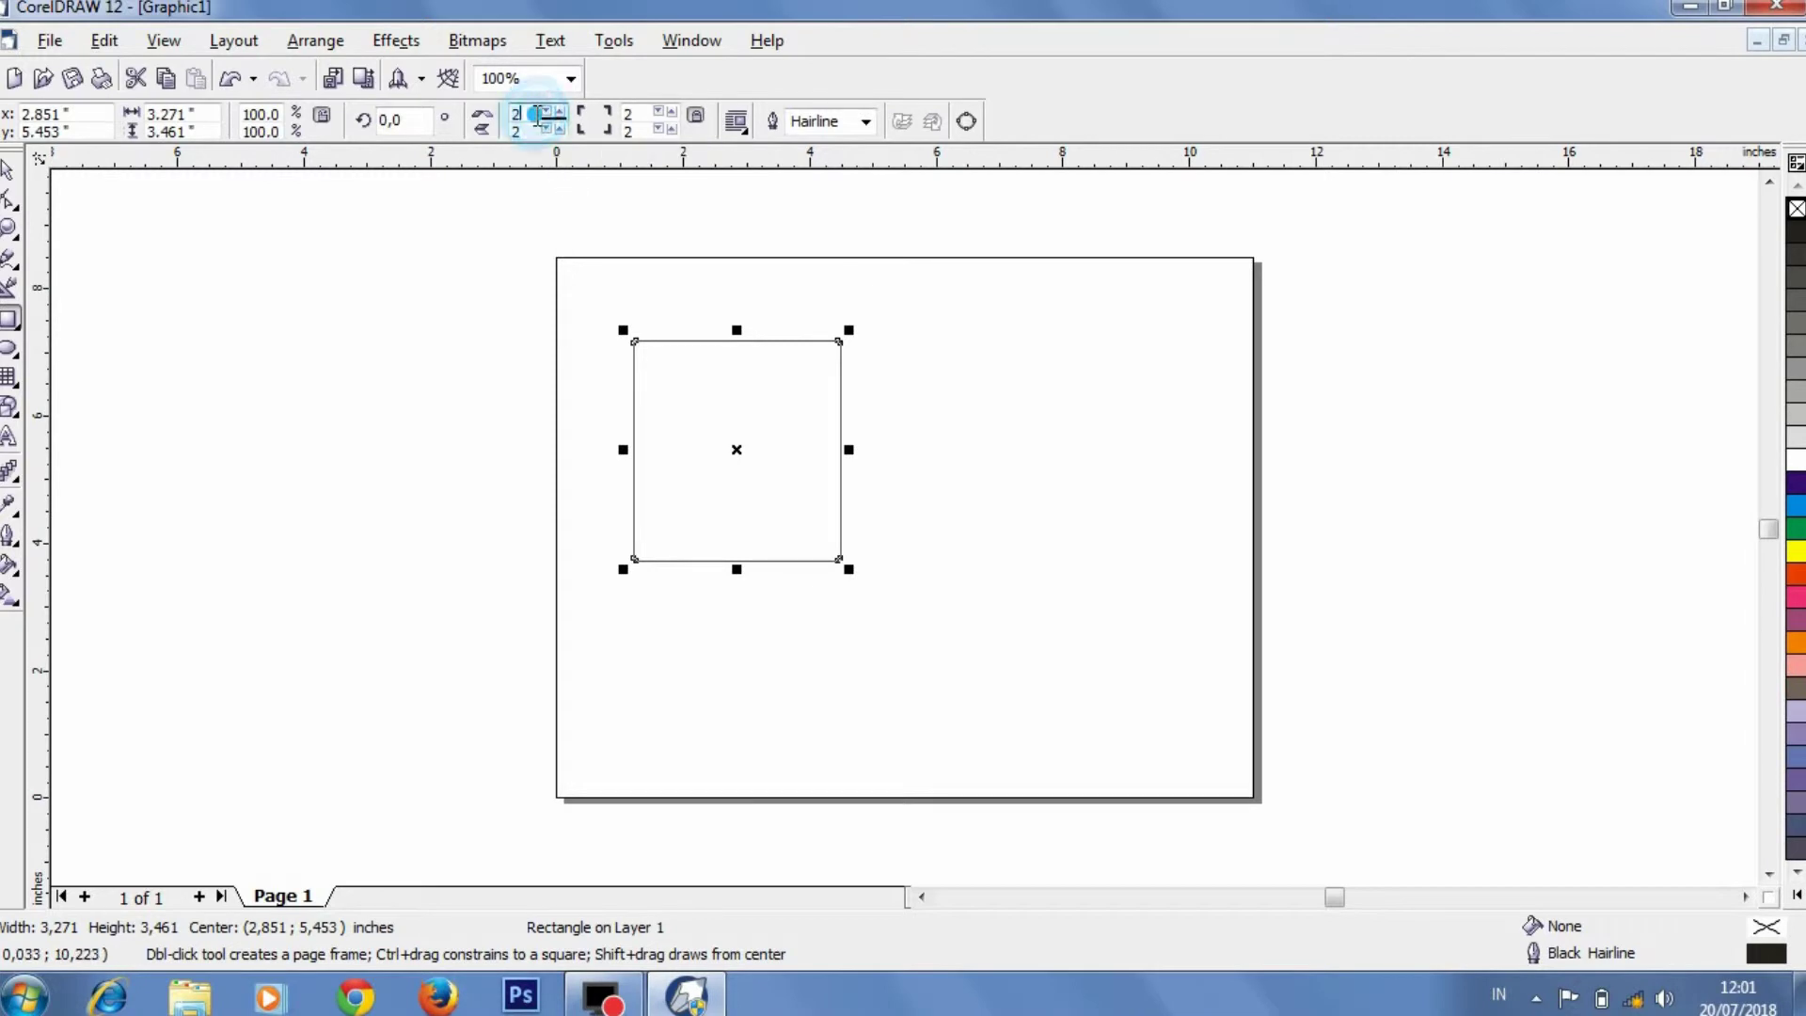
{"action": "key", "text": "Return"}
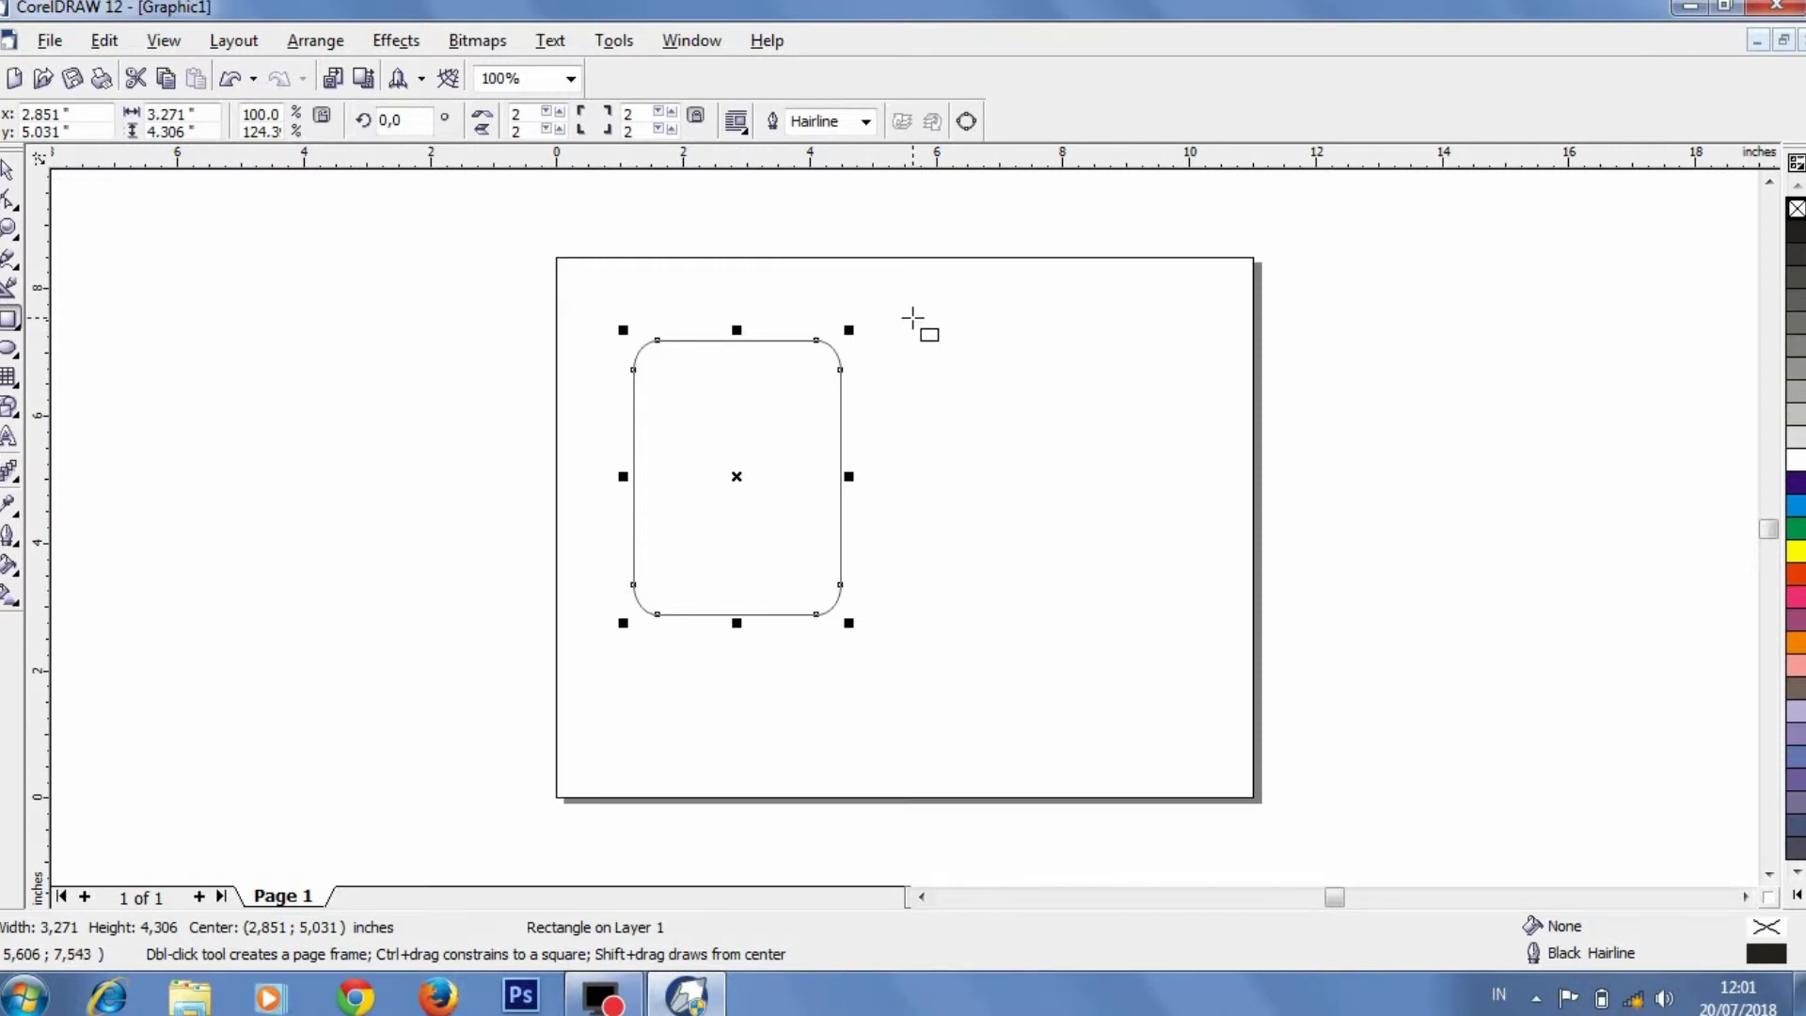
Type a lowercase f right of the rectangle in Adobe Fan Heiti Std B, 150 pt.
{"action": "left_click", "coordinate": [10, 436]}
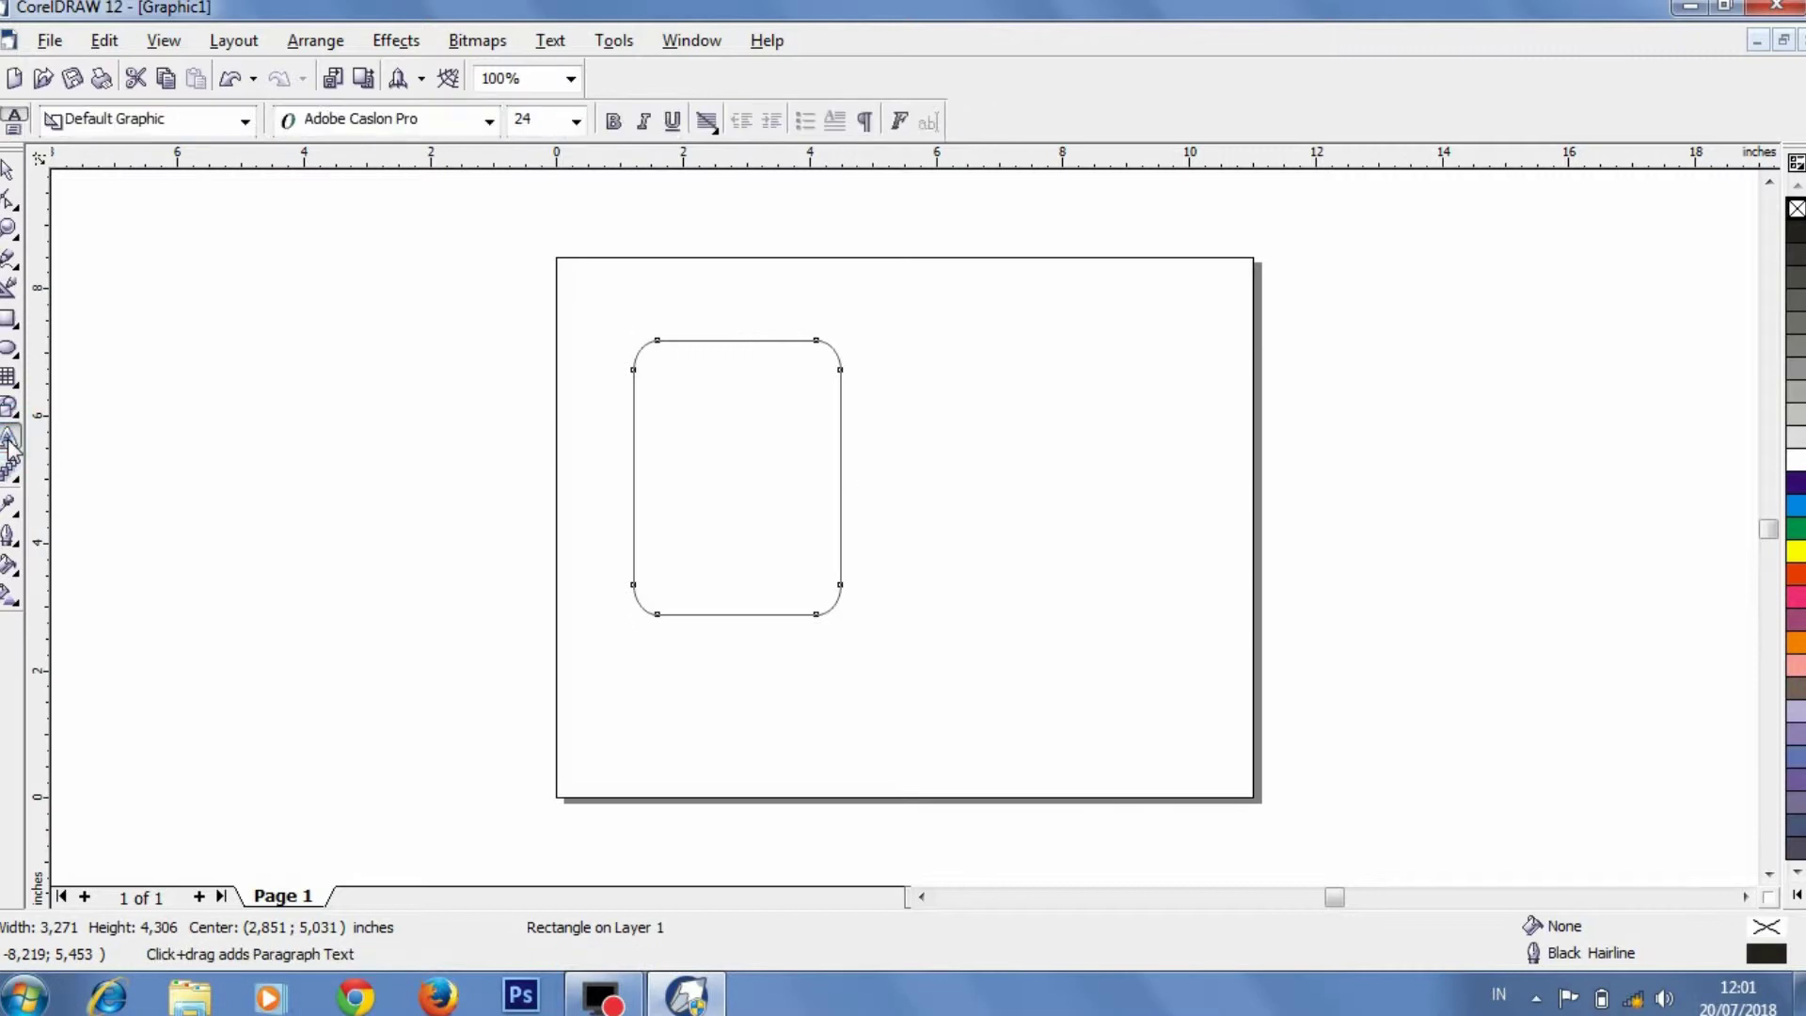
{"action": "left_click", "coordinate": [998, 416]}
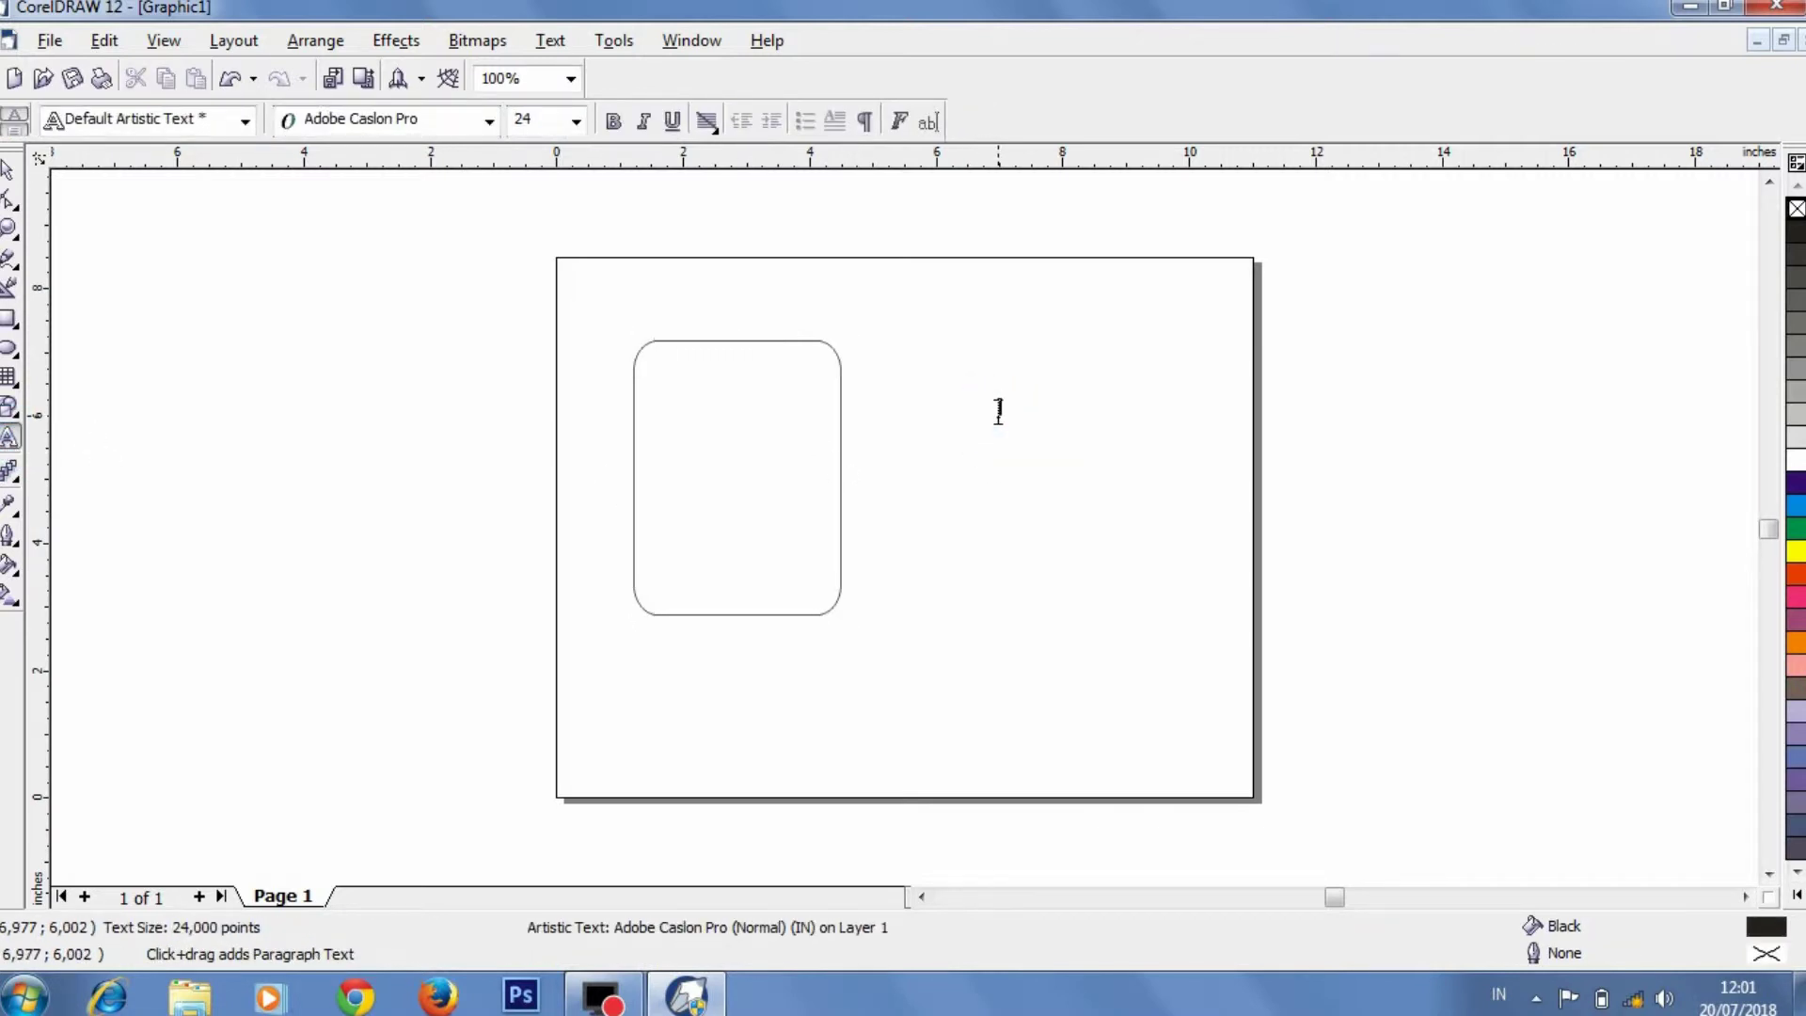
{"action": "type", "text": "a"}
{"action": "key", "text": "ctrl+a"}
{"action": "left_click", "coordinate": [578, 120]}
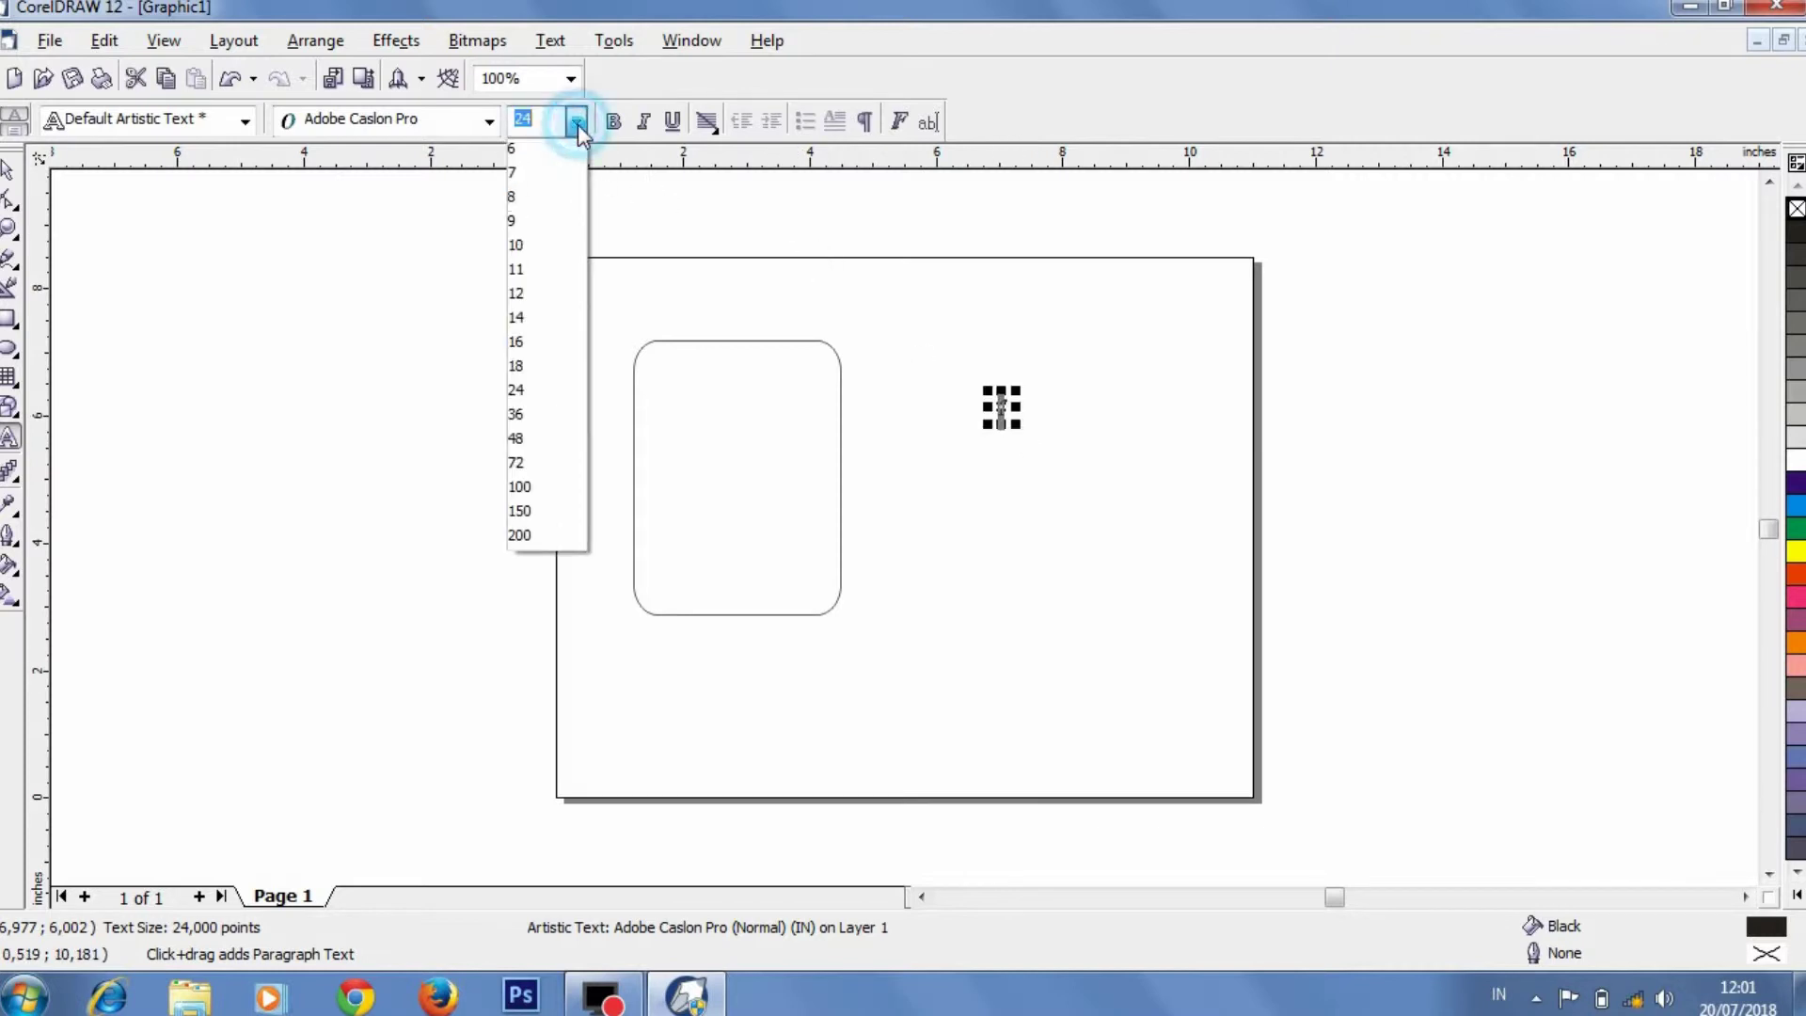
{"action": "left_click", "coordinate": [543, 510]}
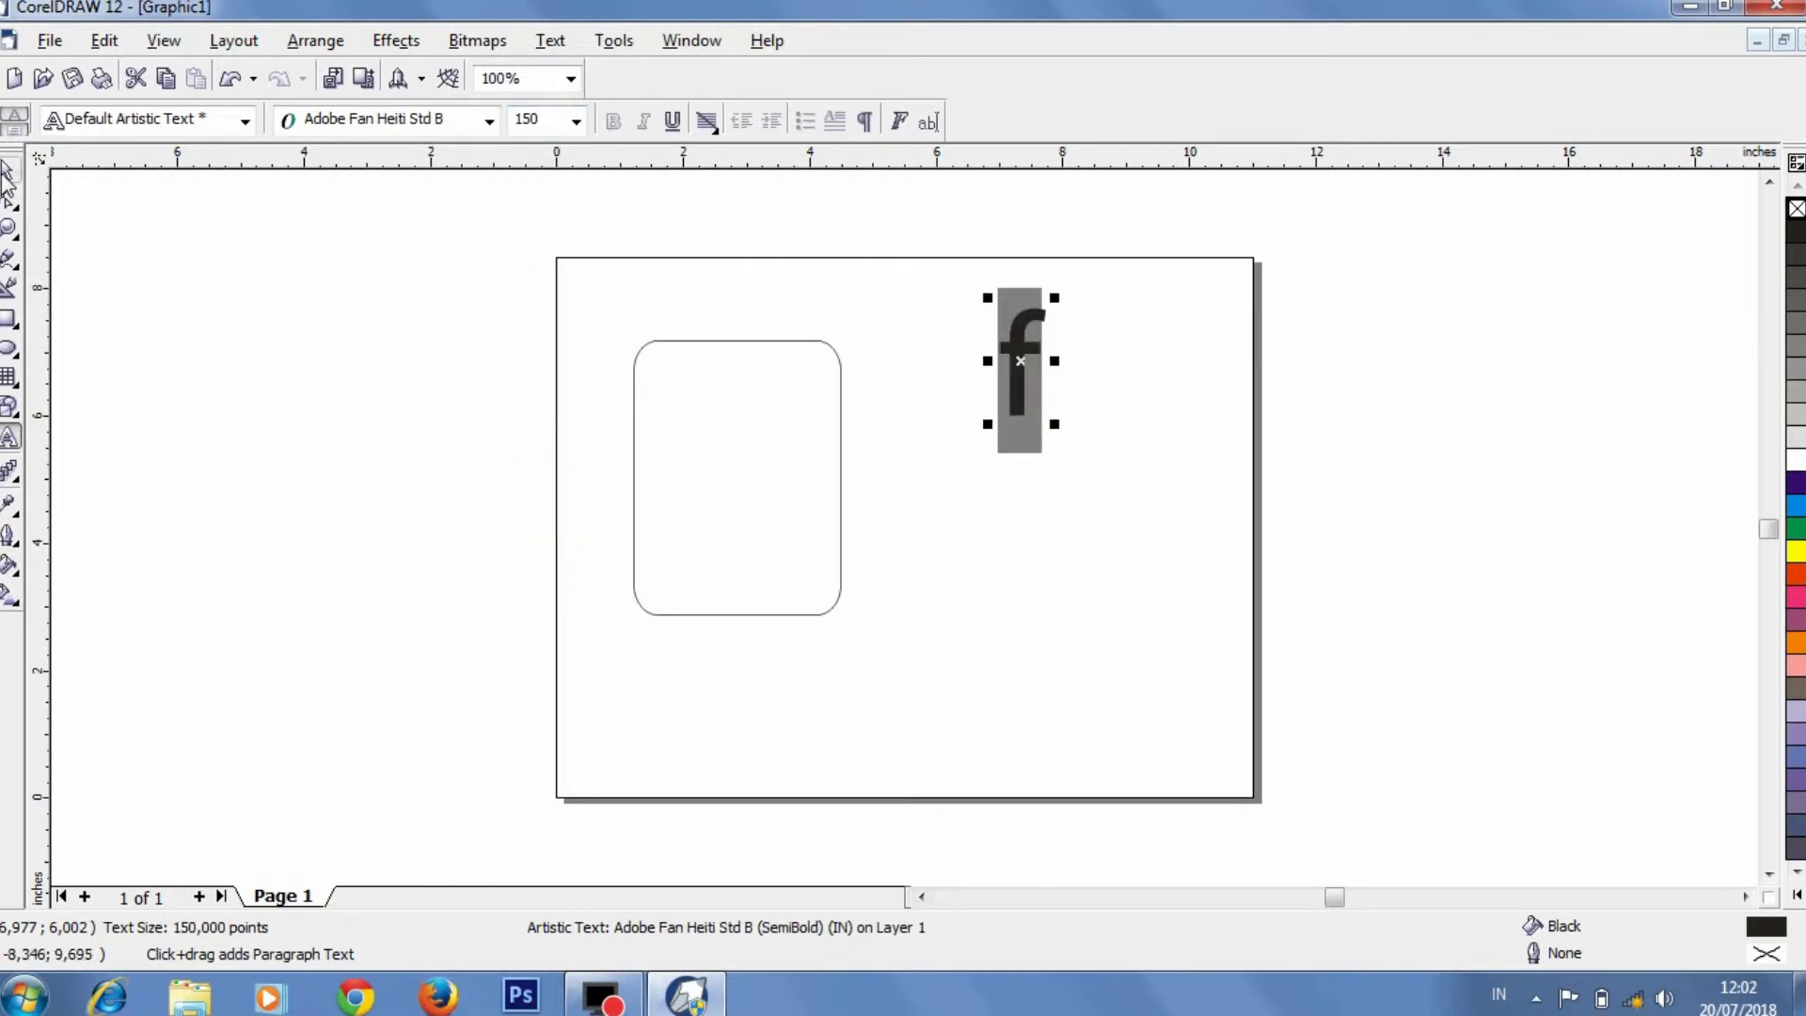
Move the 150 pt f into the lower half of the rounded rectangle.
{"action": "left_click", "coordinate": [9, 169]}
{"action": "mouse_move", "coordinate": [944, 282]}
{"action": "left_mouse_down"}
{"action": "mouse_move", "coordinate": [1002, 376]}
{"action": "mouse_move", "coordinate": [1101, 470]}
{"action": "left_mouse_up"}
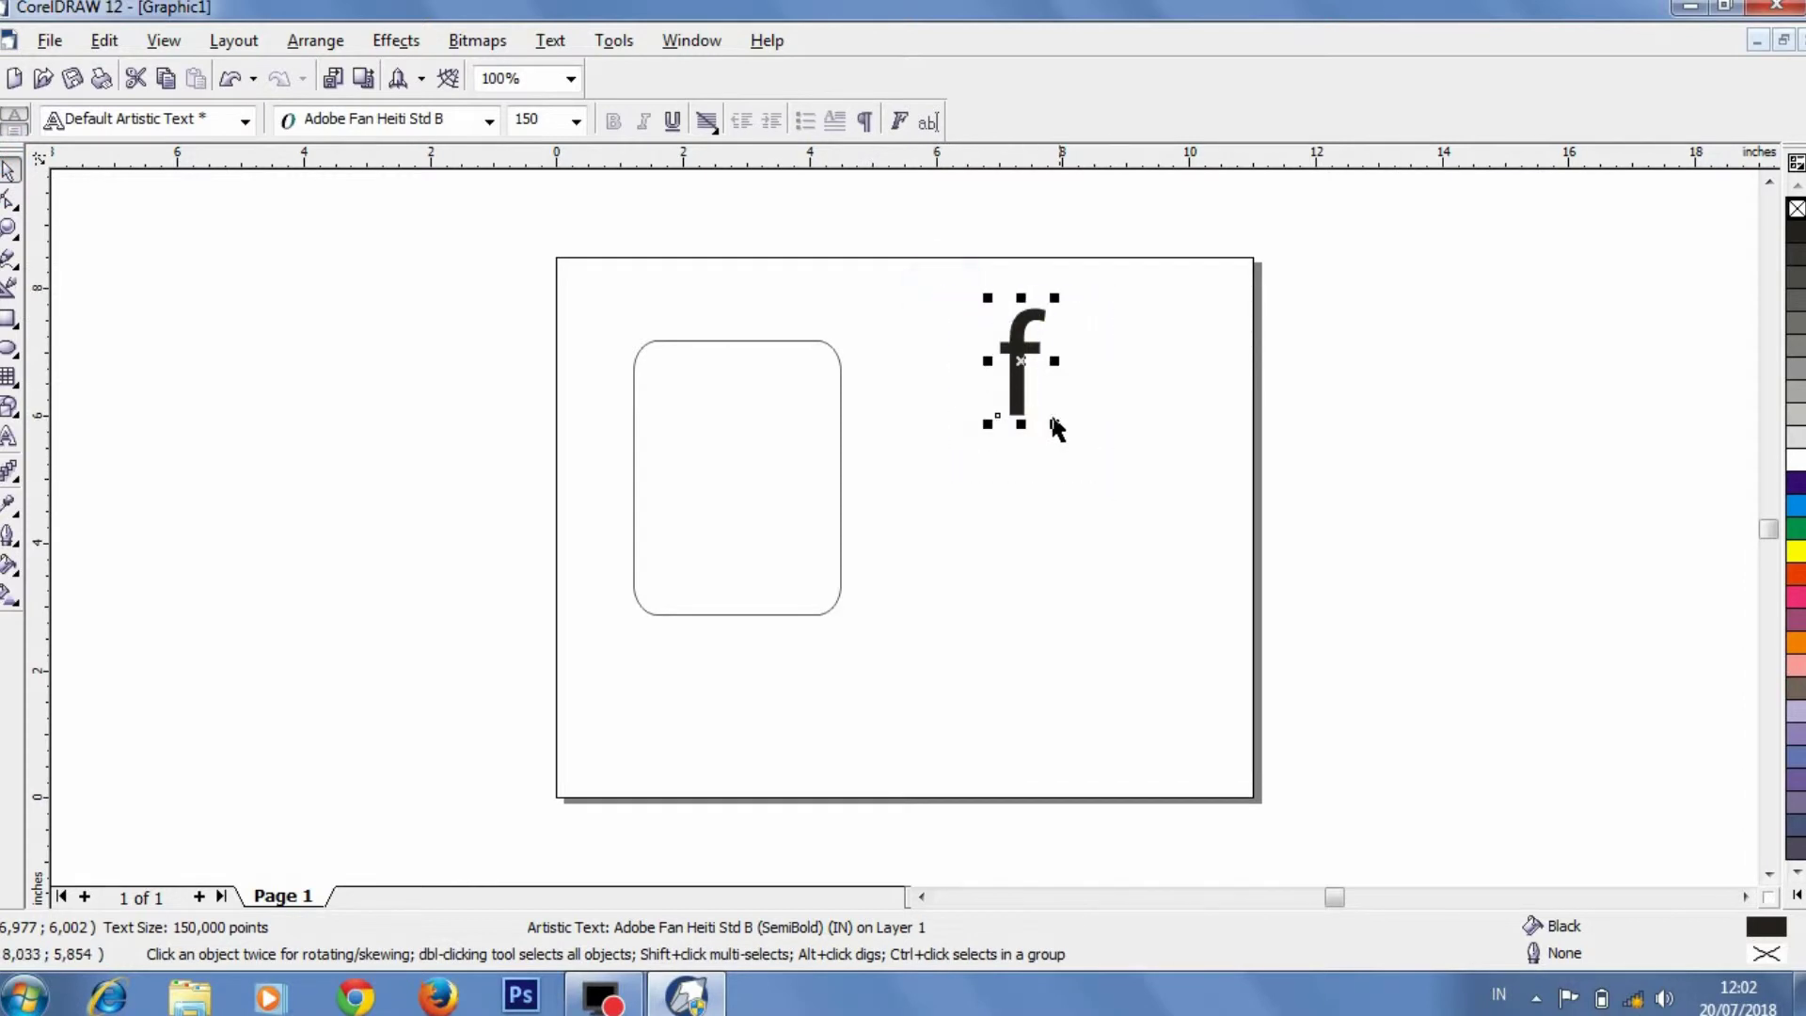
{"action": "left_click_drag", "start_coordinate": [1028, 381], "coordinate": [737, 573]}
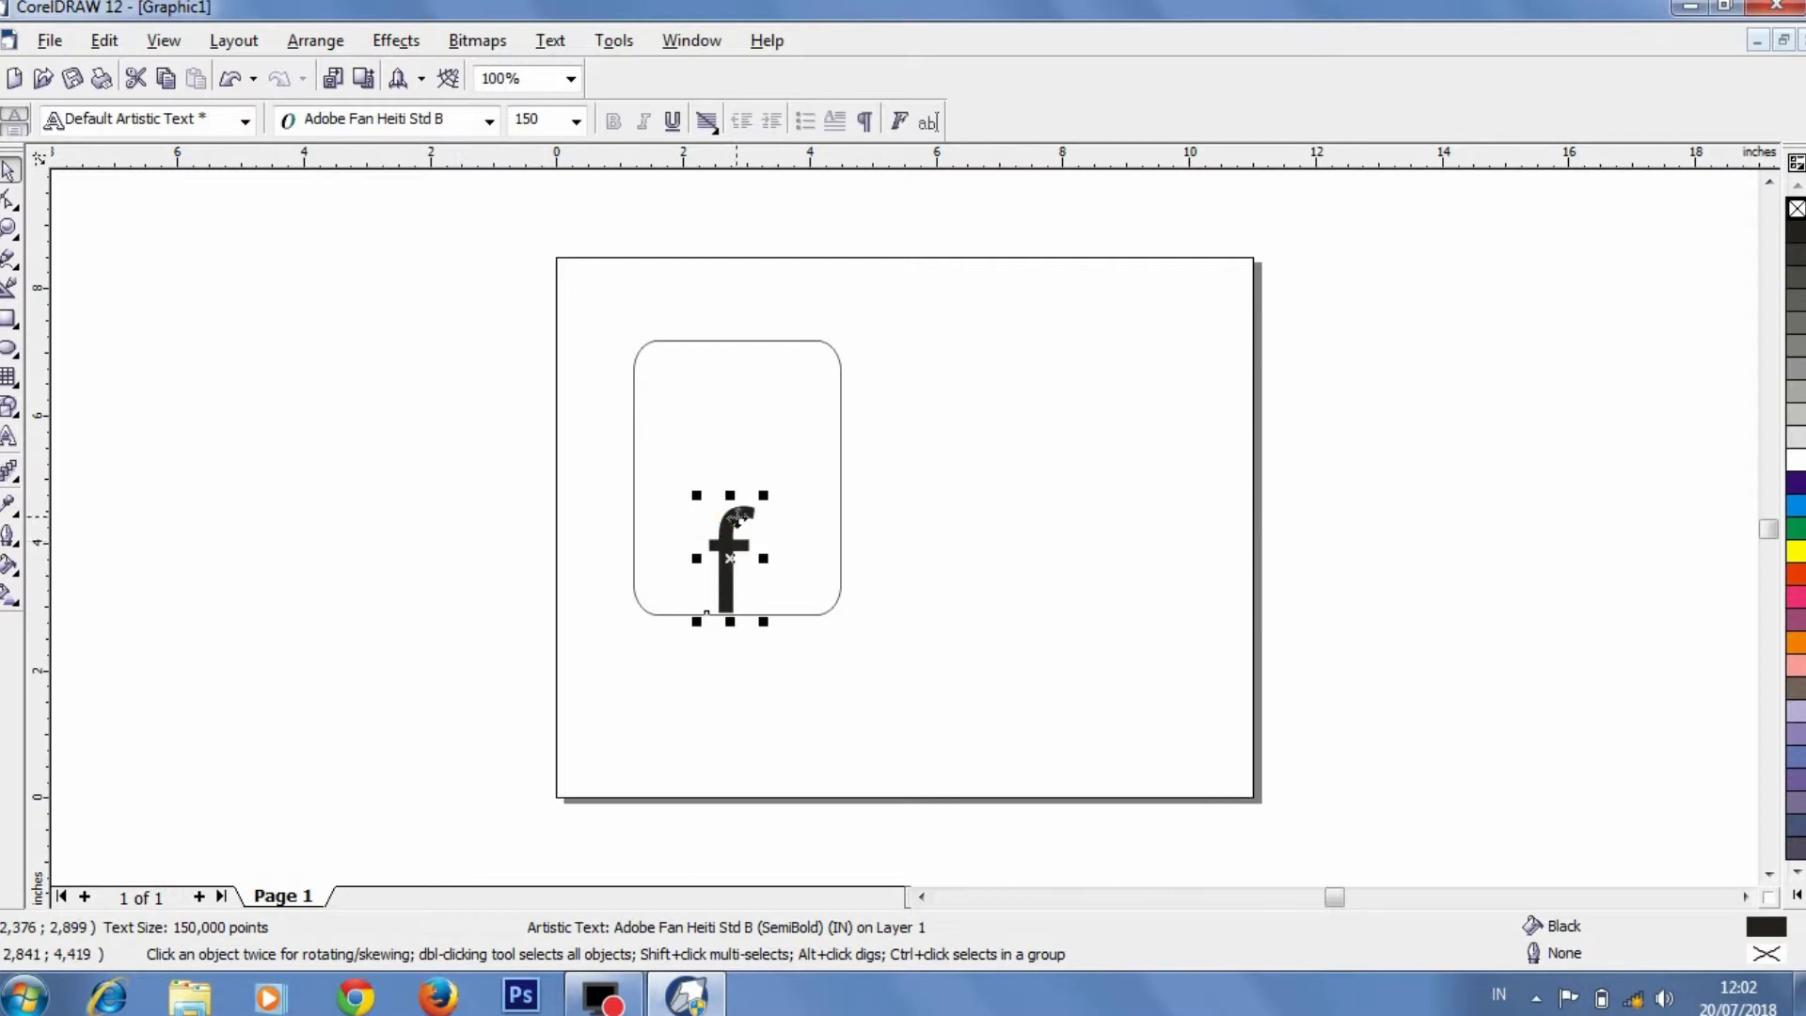
{"action": "mouse_move", "coordinate": [731, 503]}
{"action": "left_mouse_down"}
{"action": "mouse_move", "coordinate": [730, 458]}
{"action": "mouse_move", "coordinate": [731, 503]}
{"action": "left_mouse_up"}
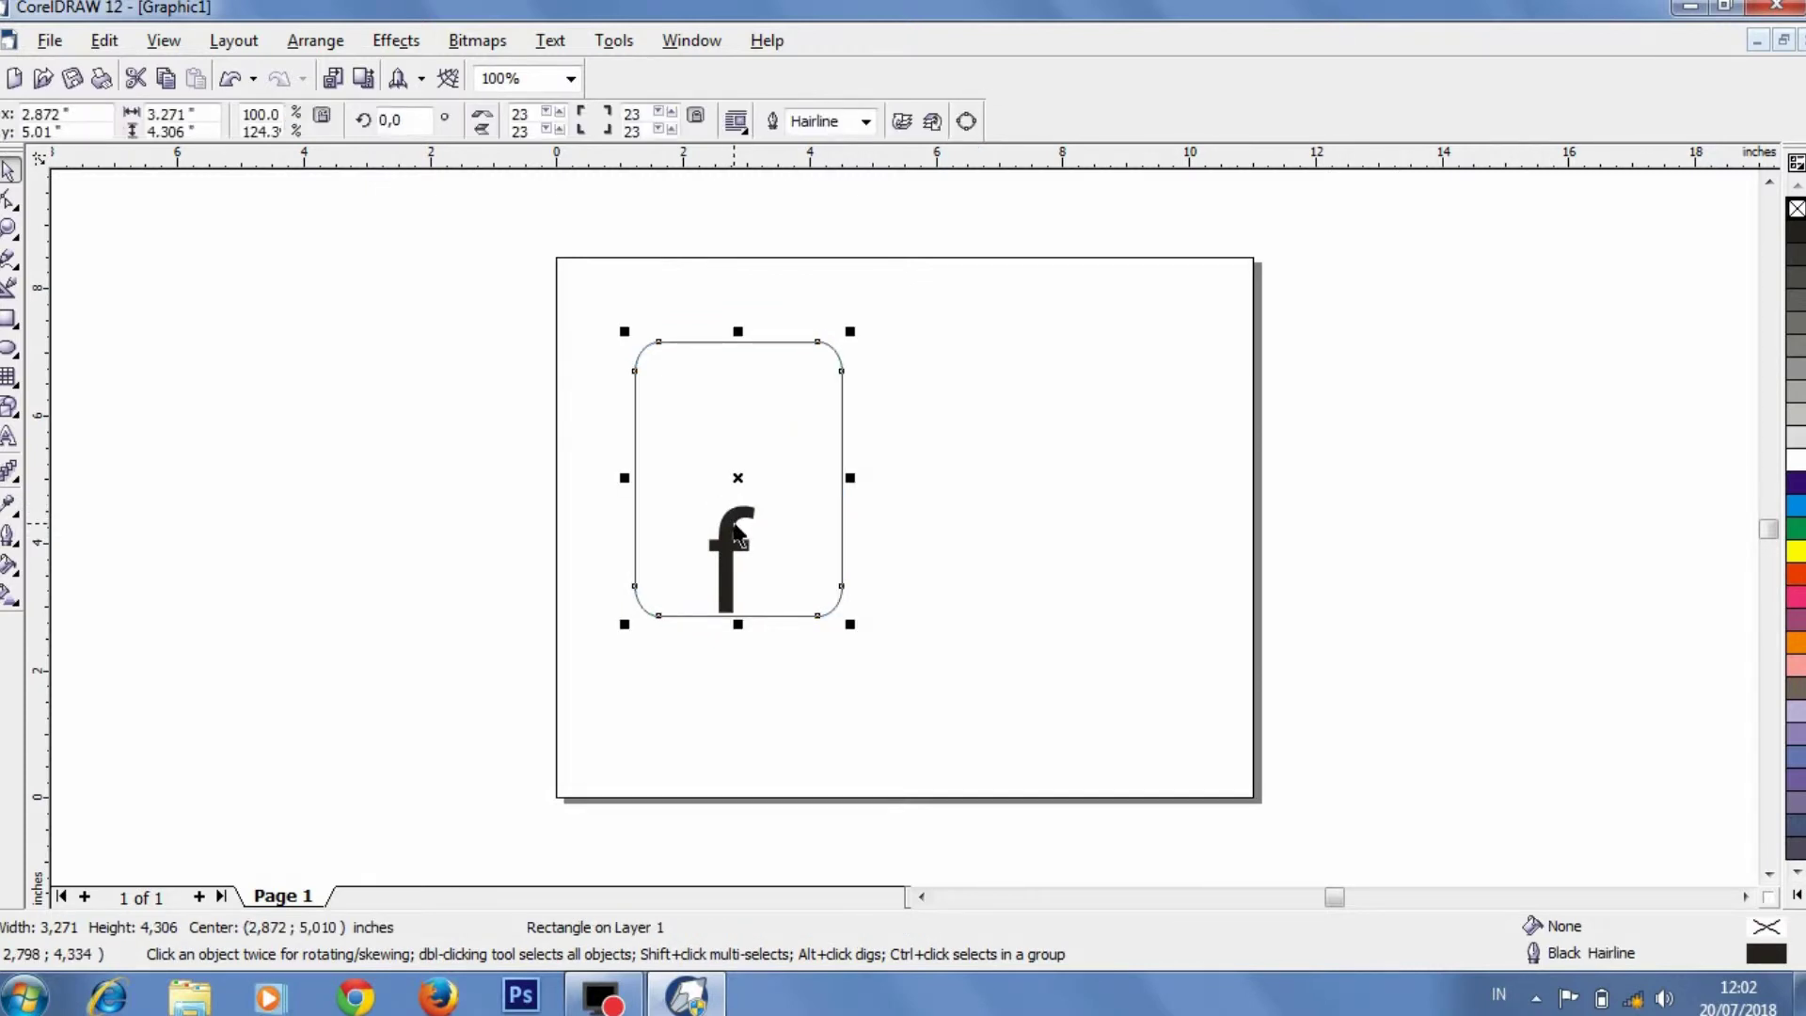
Fill the f white, move it right of the rectangle, and reselect the rounded rectangle.
{"action": "double_click", "coordinate": [734, 517]}
{"action": "left_click", "coordinate": [7, 172]}
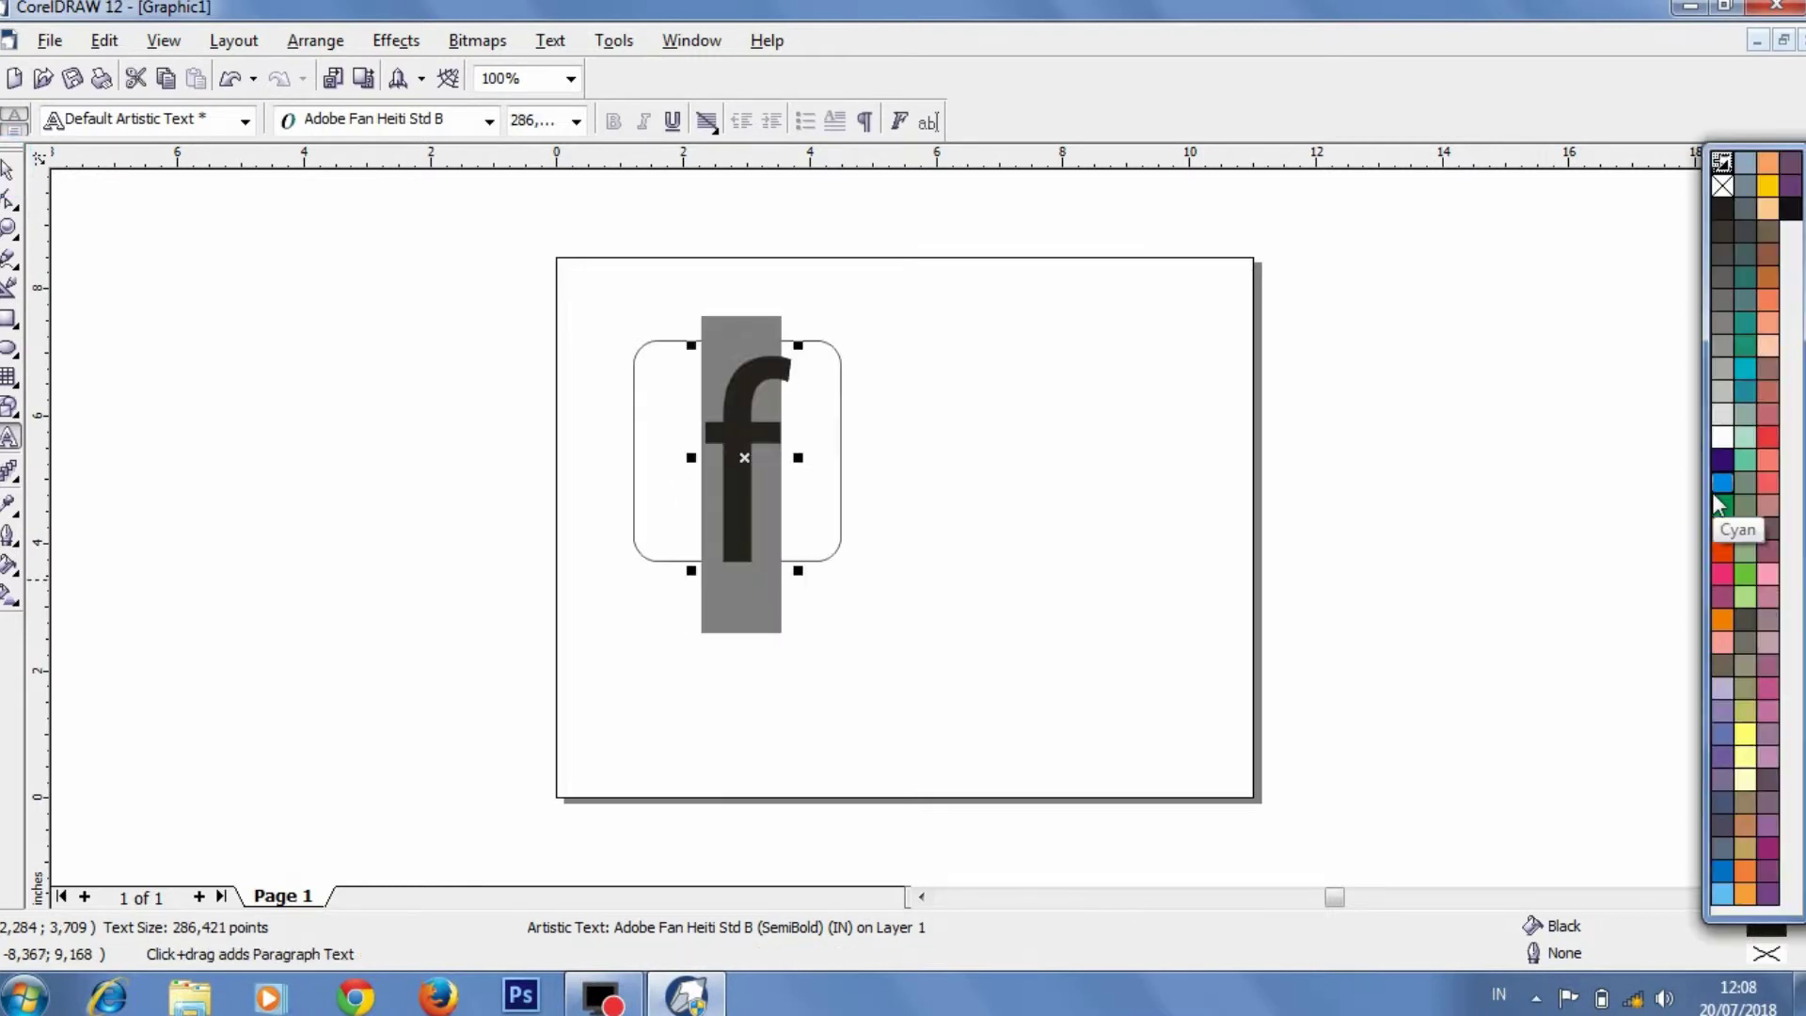
{"action": "left_click", "coordinate": [1721, 439]}
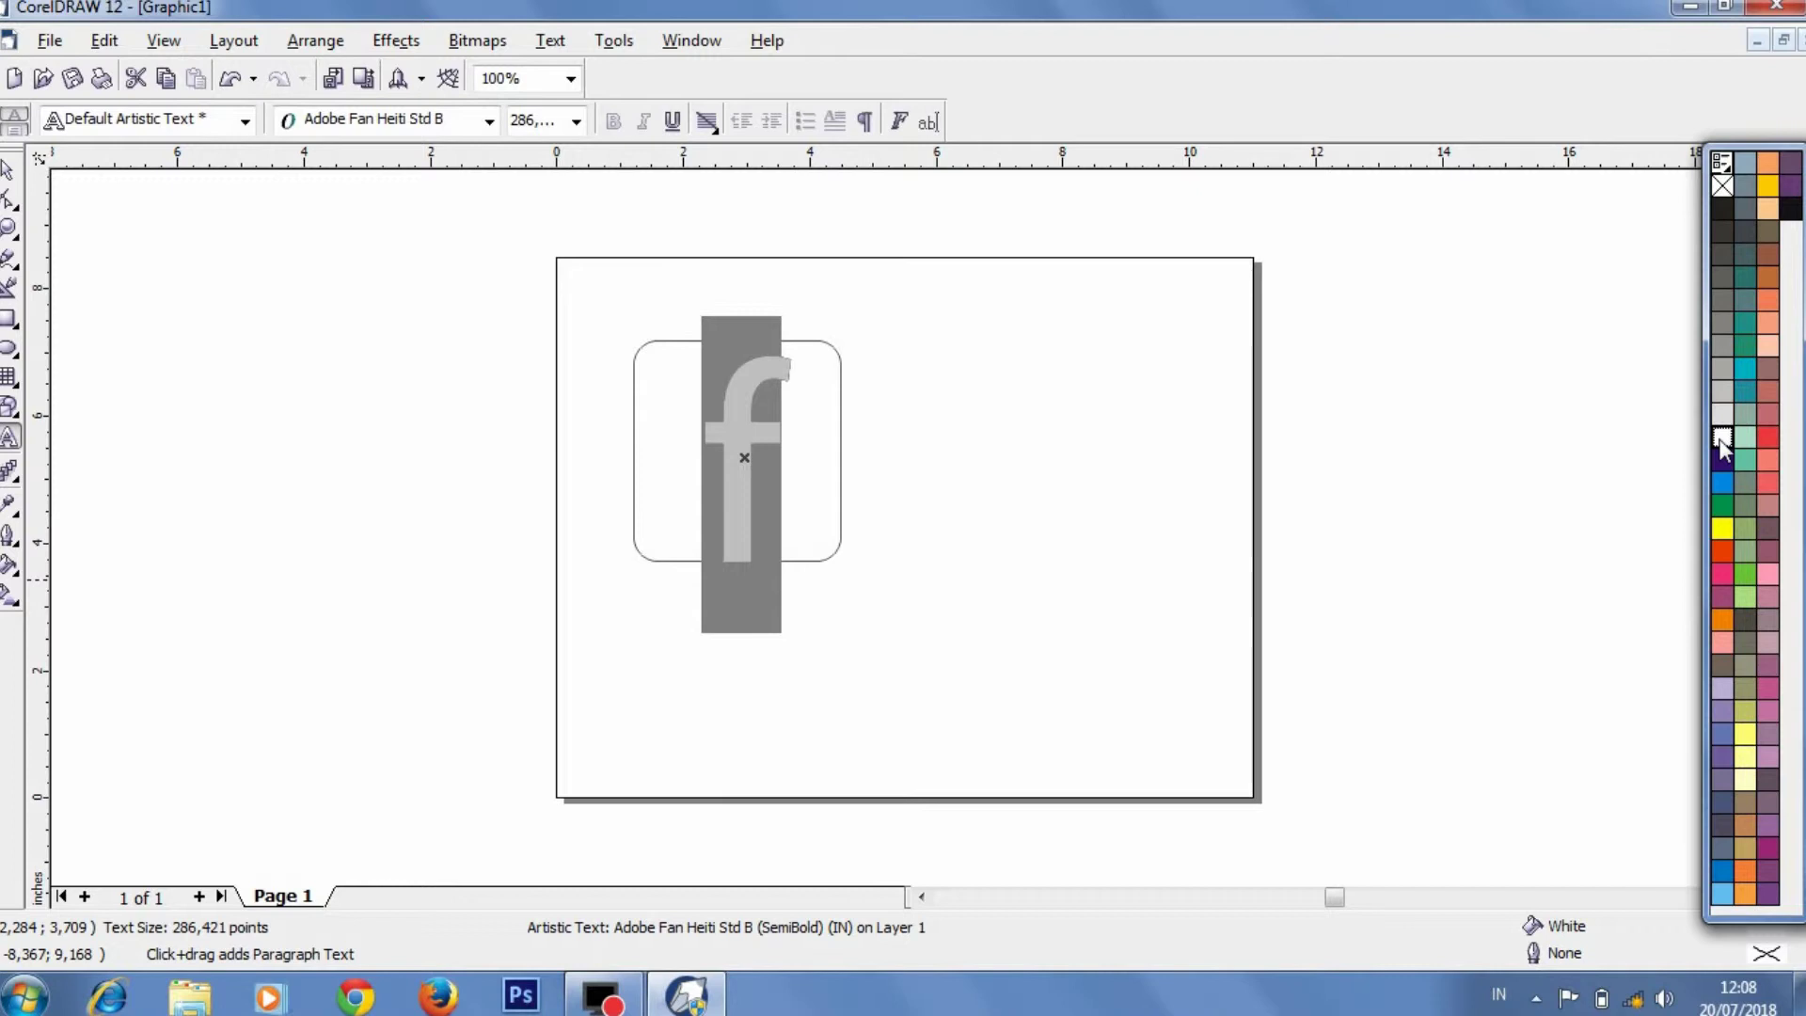
{"action": "left_click", "coordinate": [810, 526]}
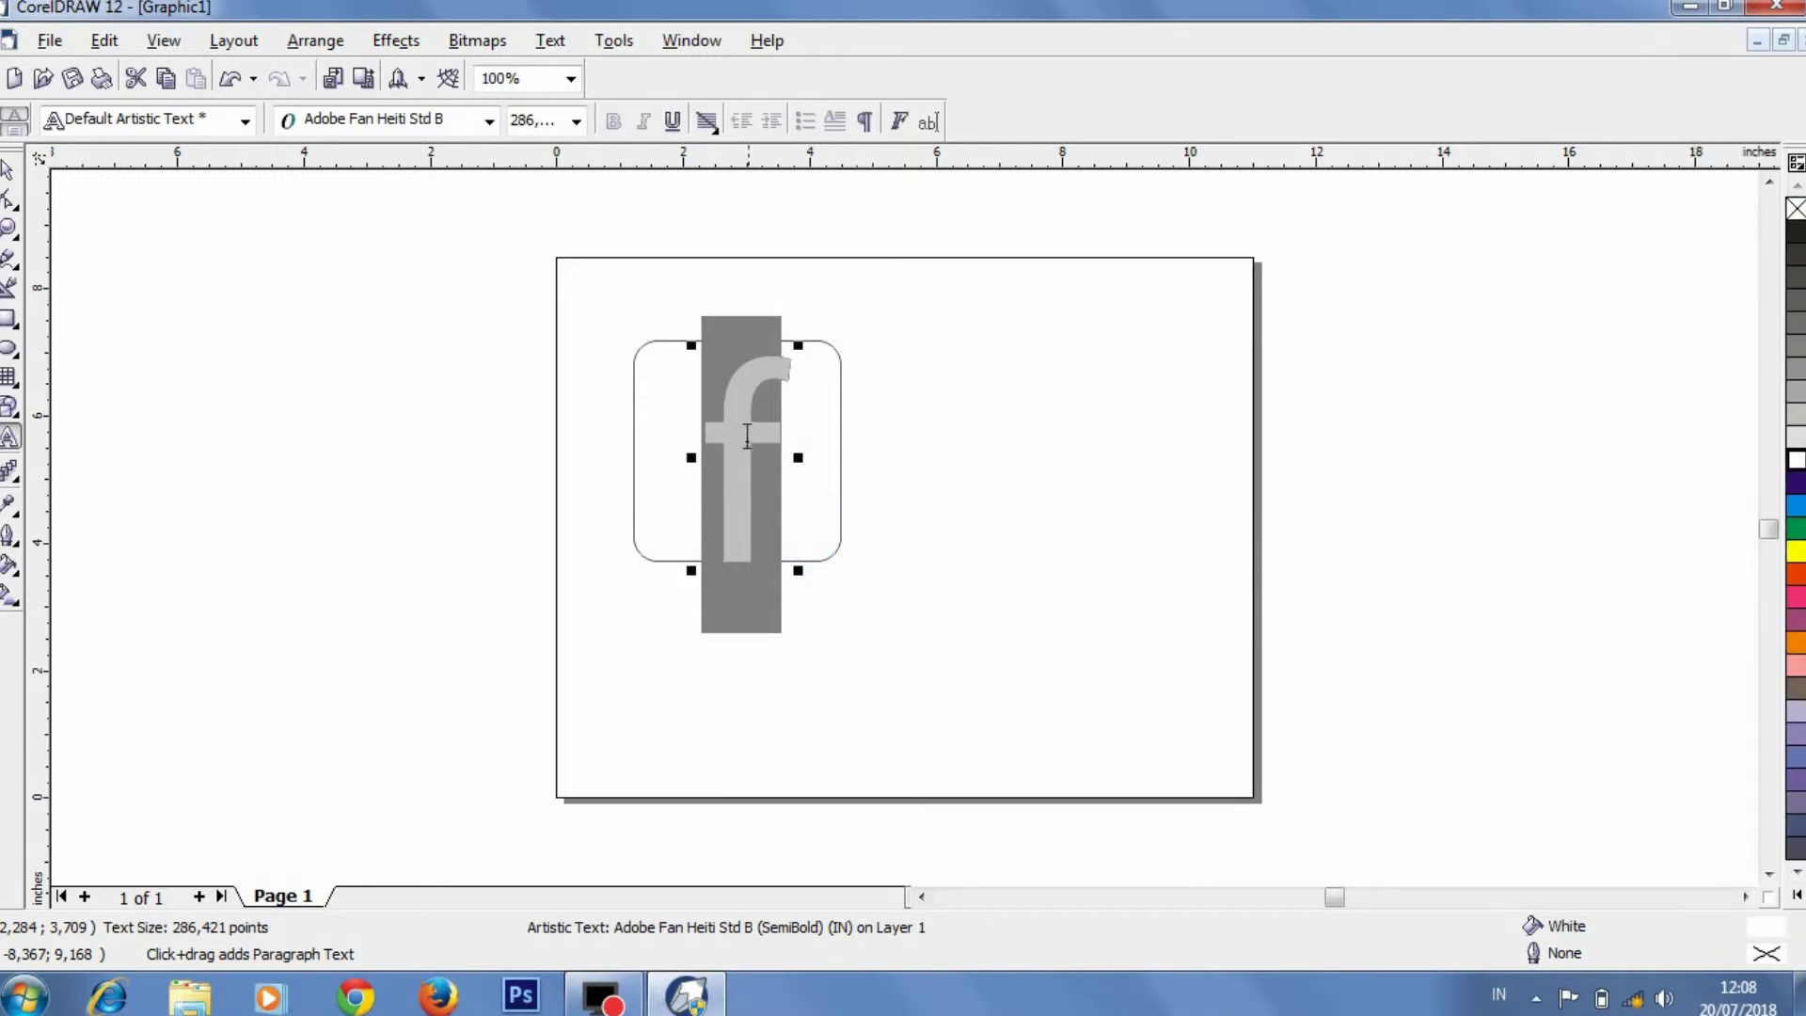
{"action": "left_click_drag", "start_coordinate": [742, 455], "coordinate": [950, 503]}
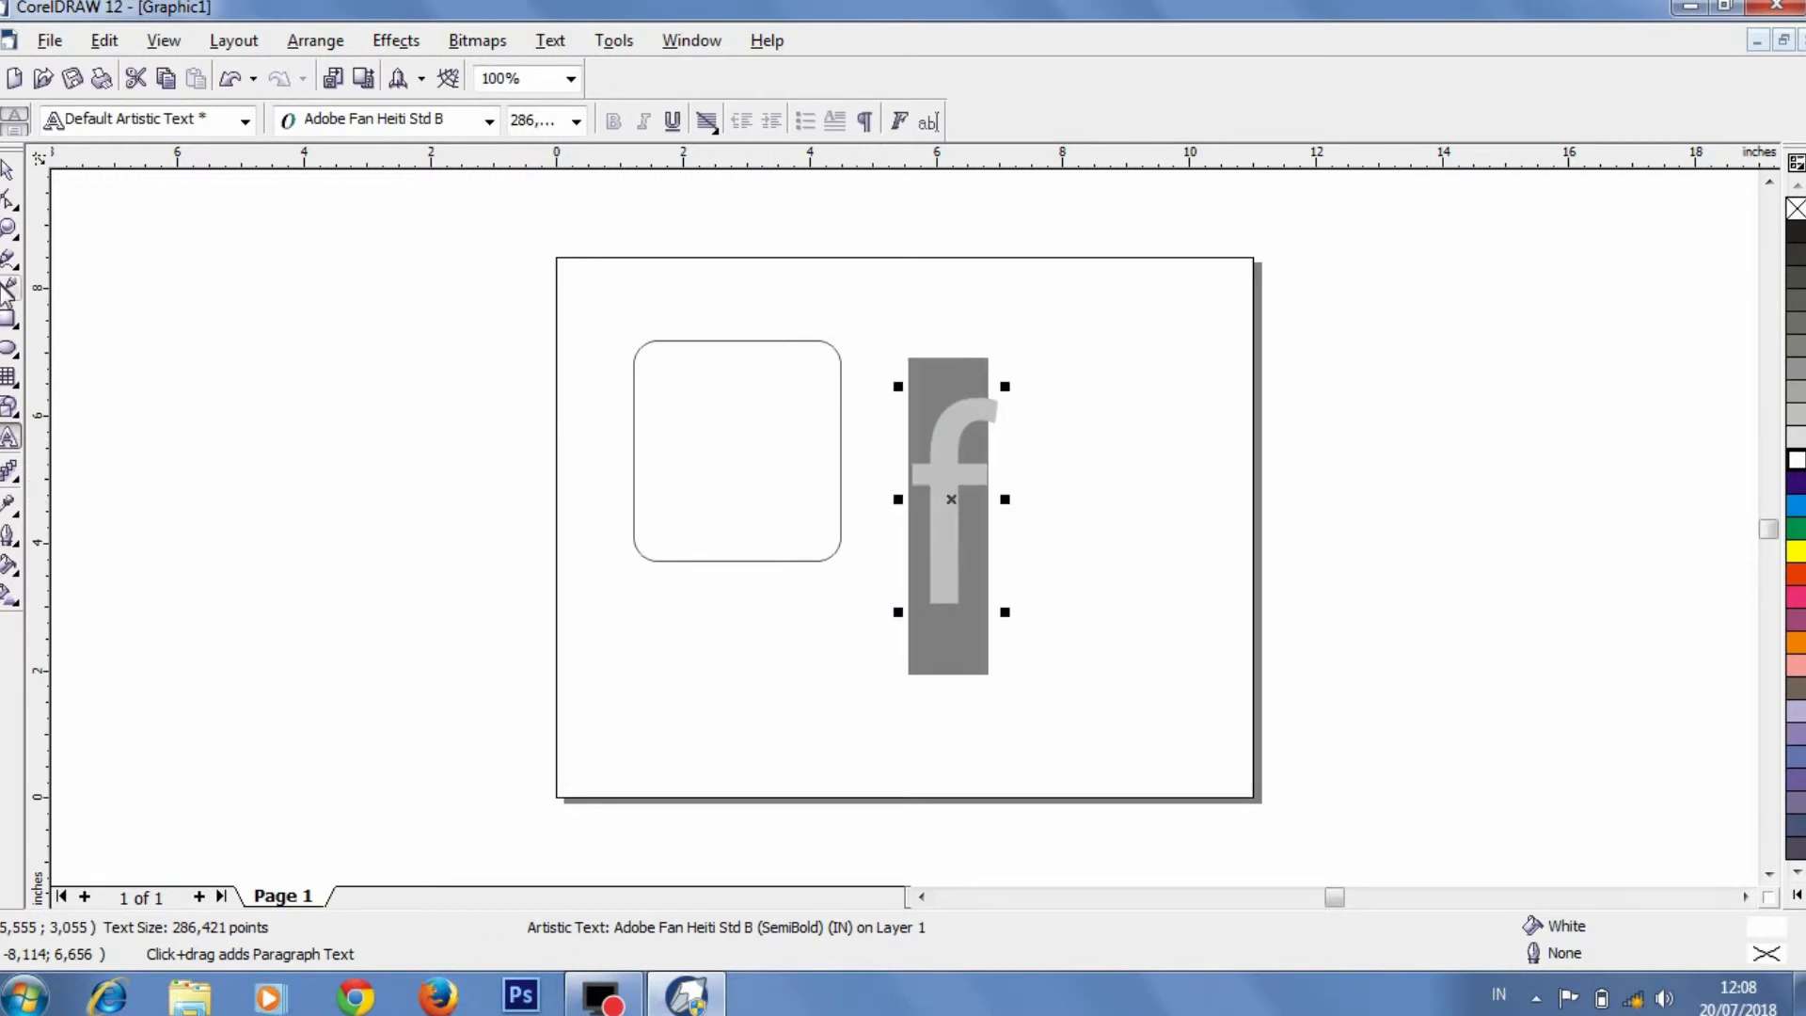
{"action": "left_click", "coordinate": [9, 171]}
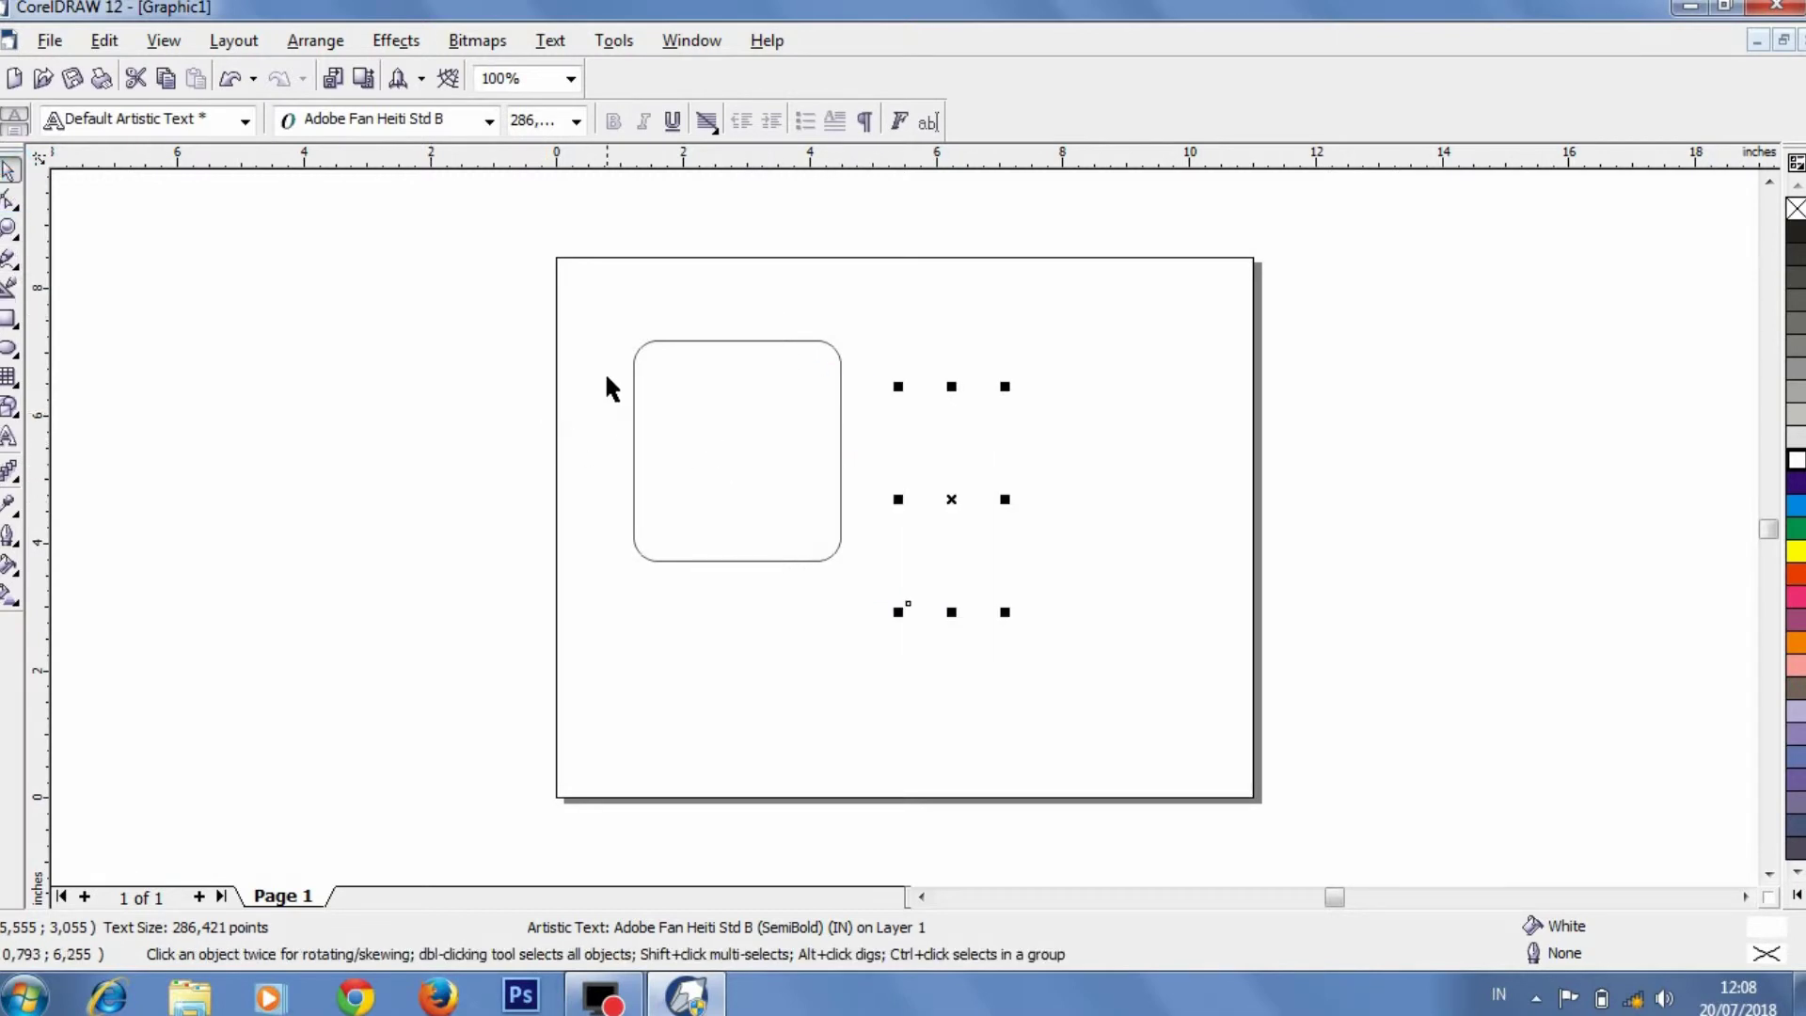
{"action": "left_click_drag", "start_coordinate": [606, 333], "coordinate": [866, 585]}
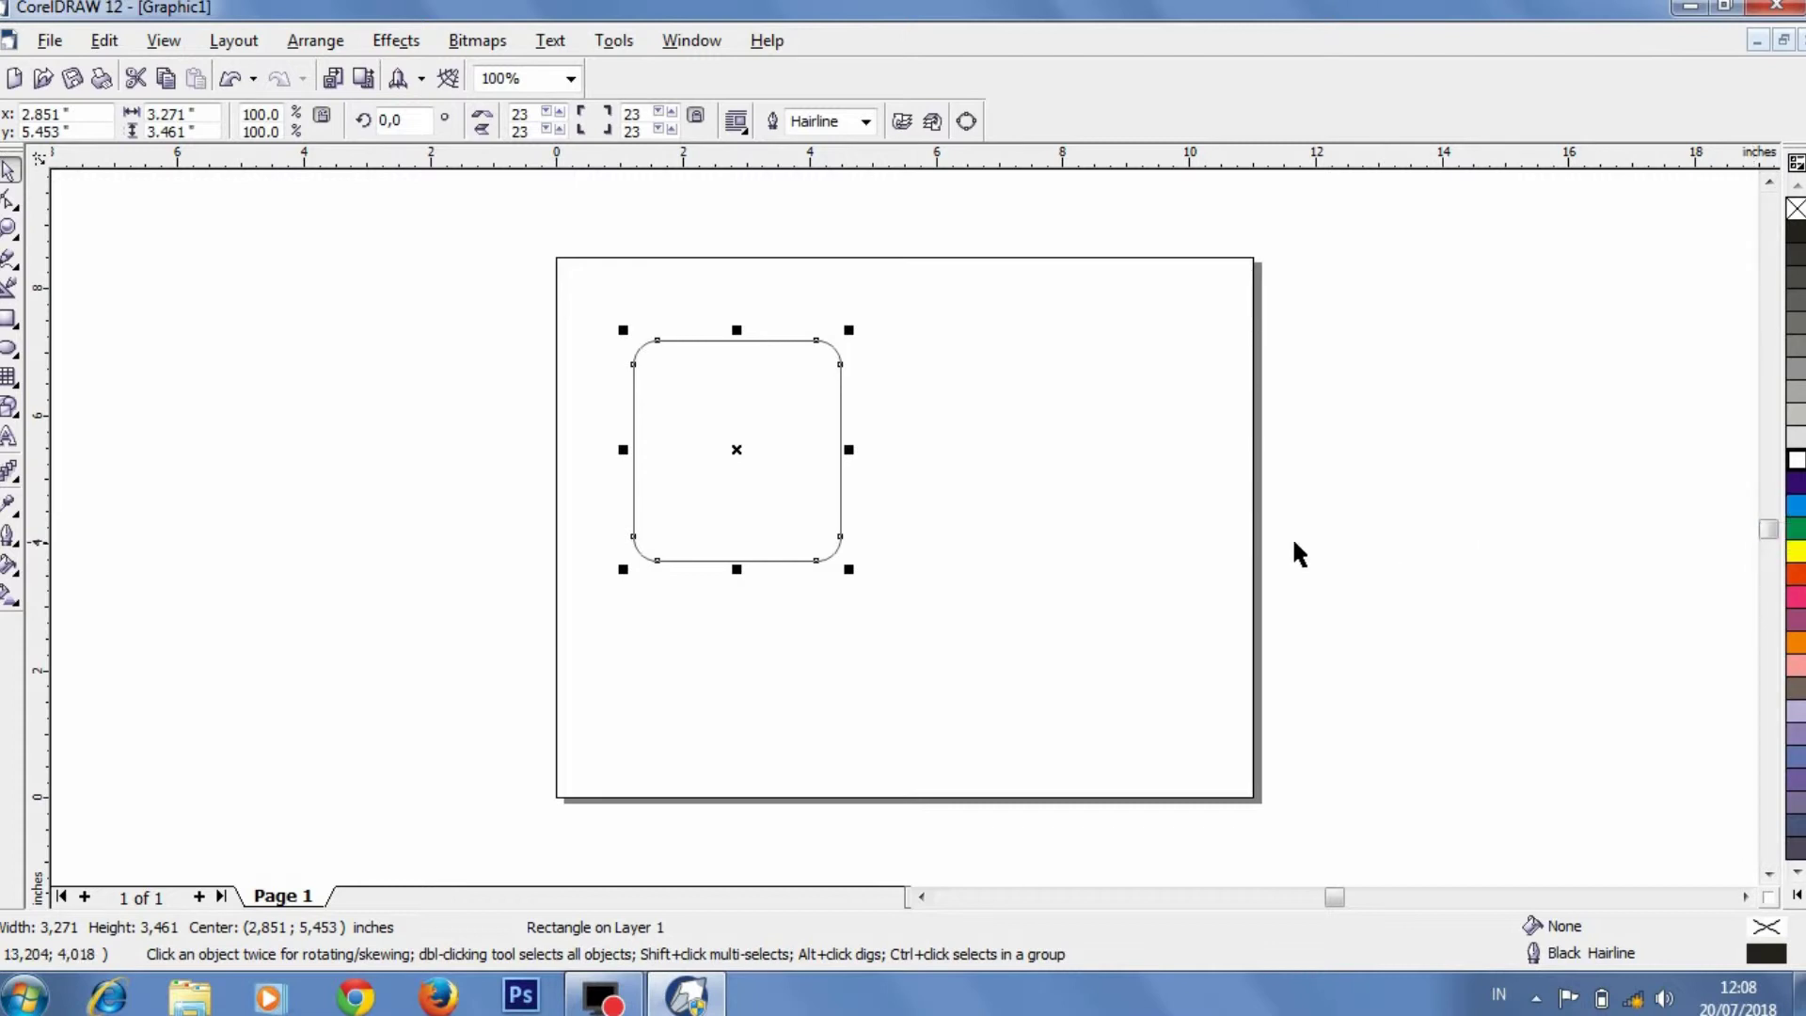
Fill the 286 pt f cyan and centre it inside the rounded rectangle.
{"action": "left_click_drag", "start_coordinate": [891, 337], "coordinate": [1119, 679]}
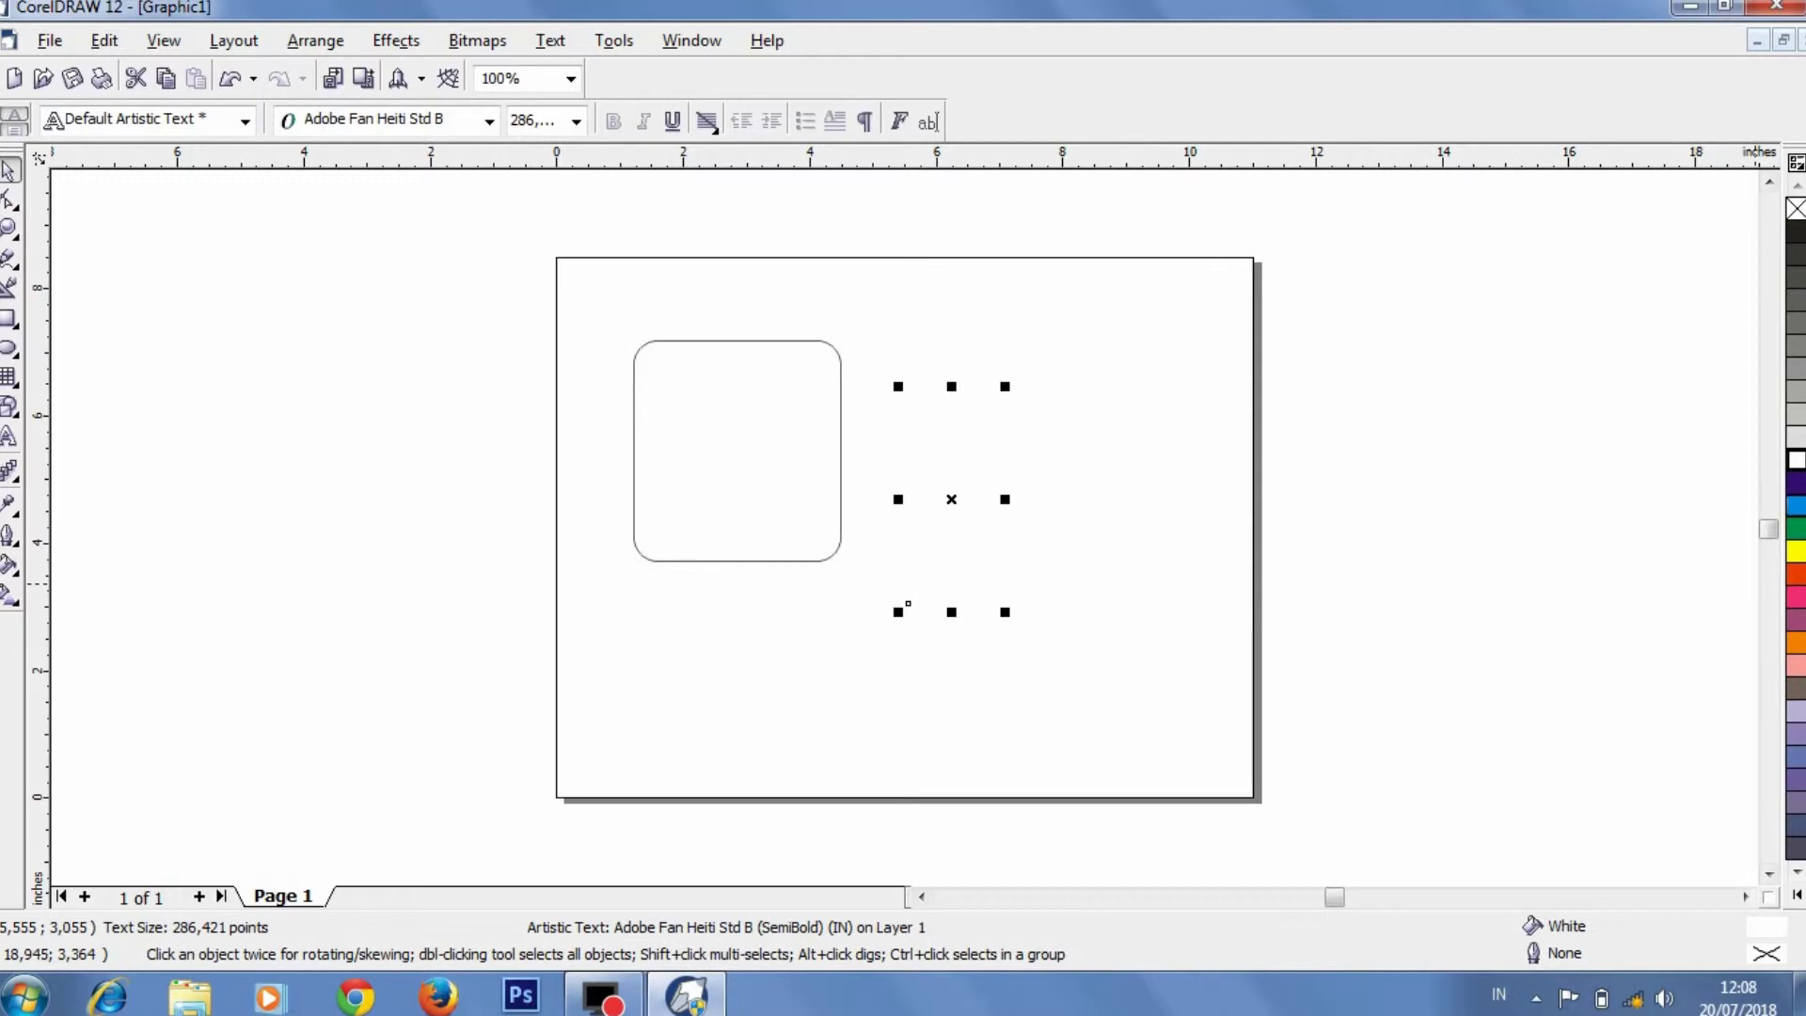
{"action": "left_click", "coordinate": [1795, 506]}
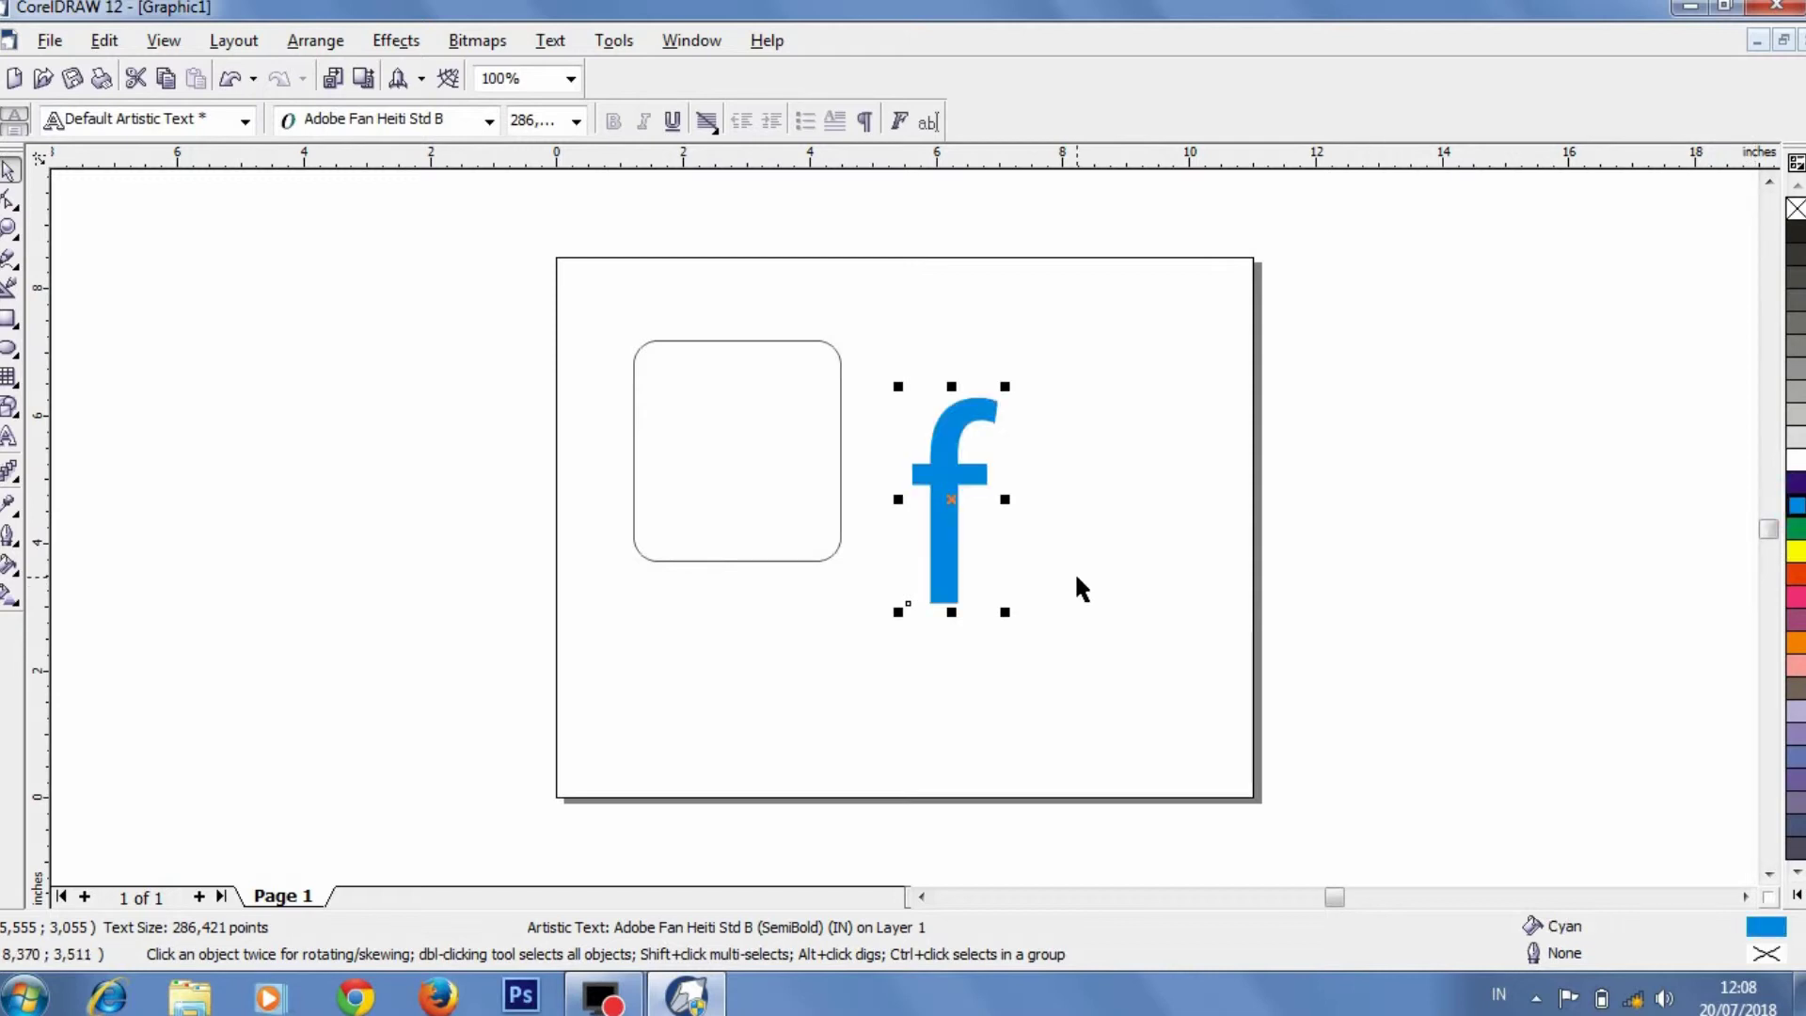
{"action": "left_click_drag", "start_coordinate": [964, 483], "coordinate": [757, 440]}
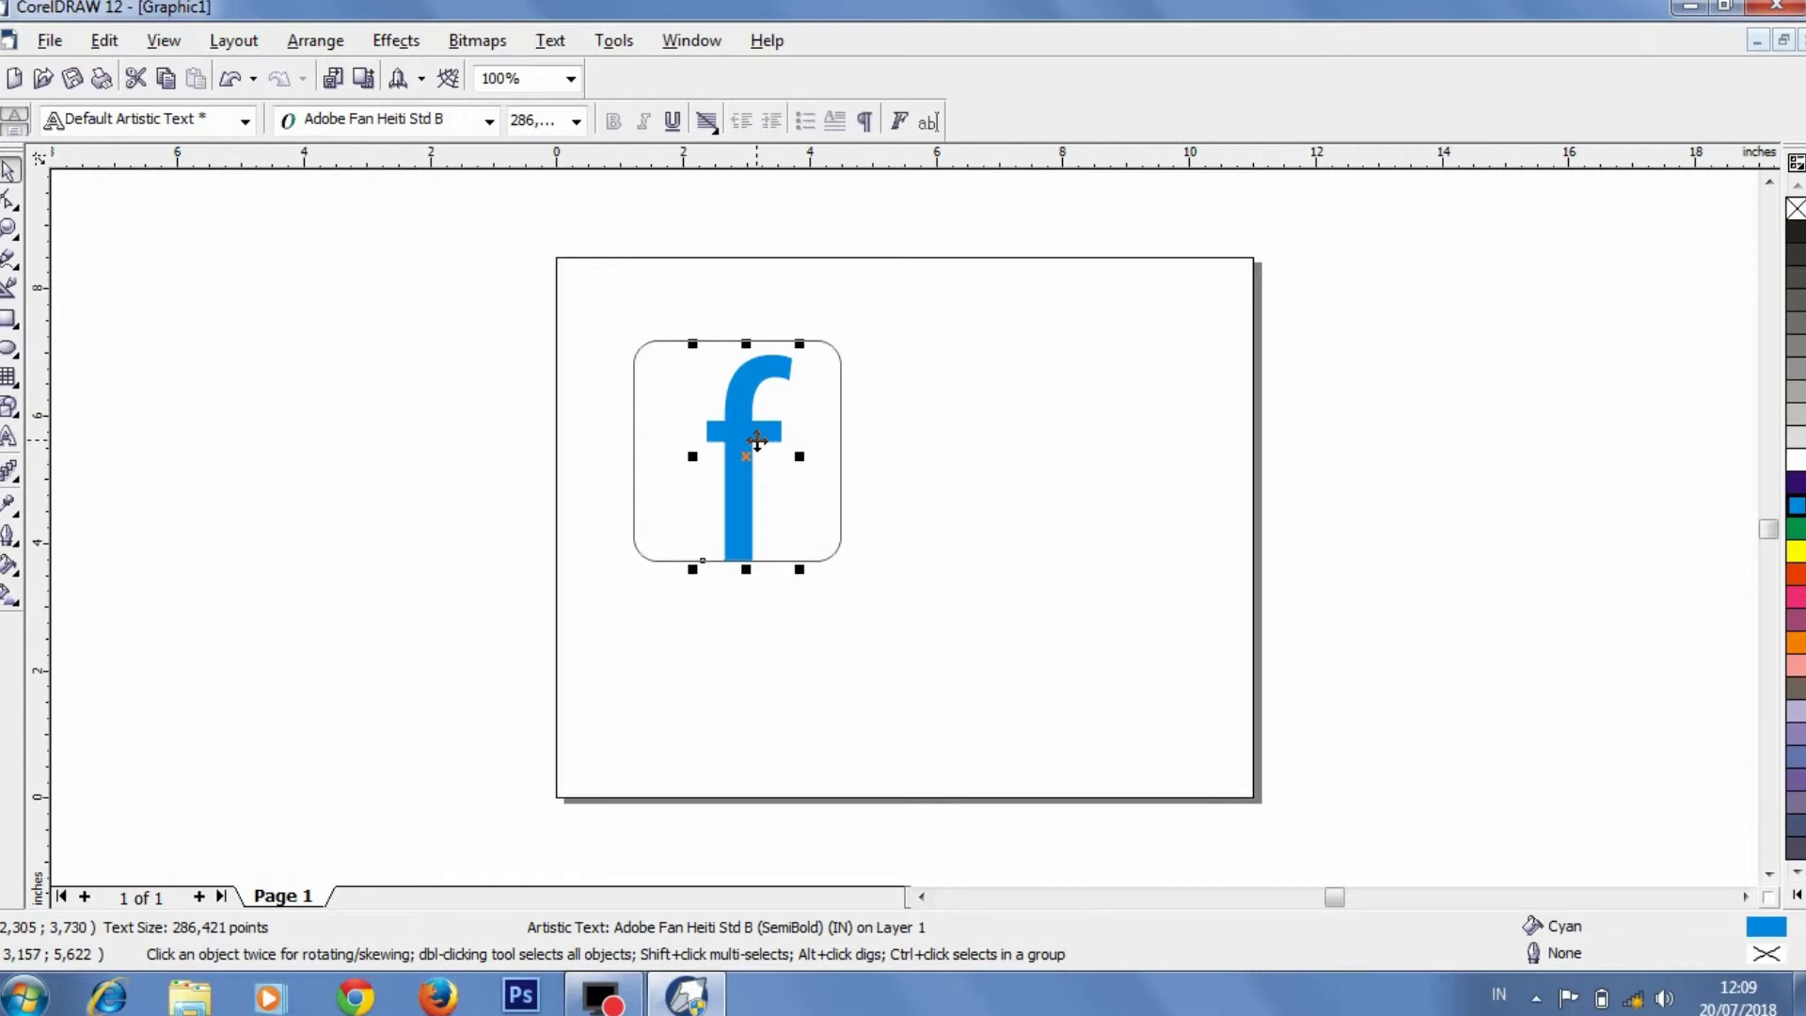
Select both logo objects and bring up the Save Drawing dialog in My Documents.
{"action": "key", "text": "ctrl+a"}
{"action": "left_click", "coordinate": [46, 41]}
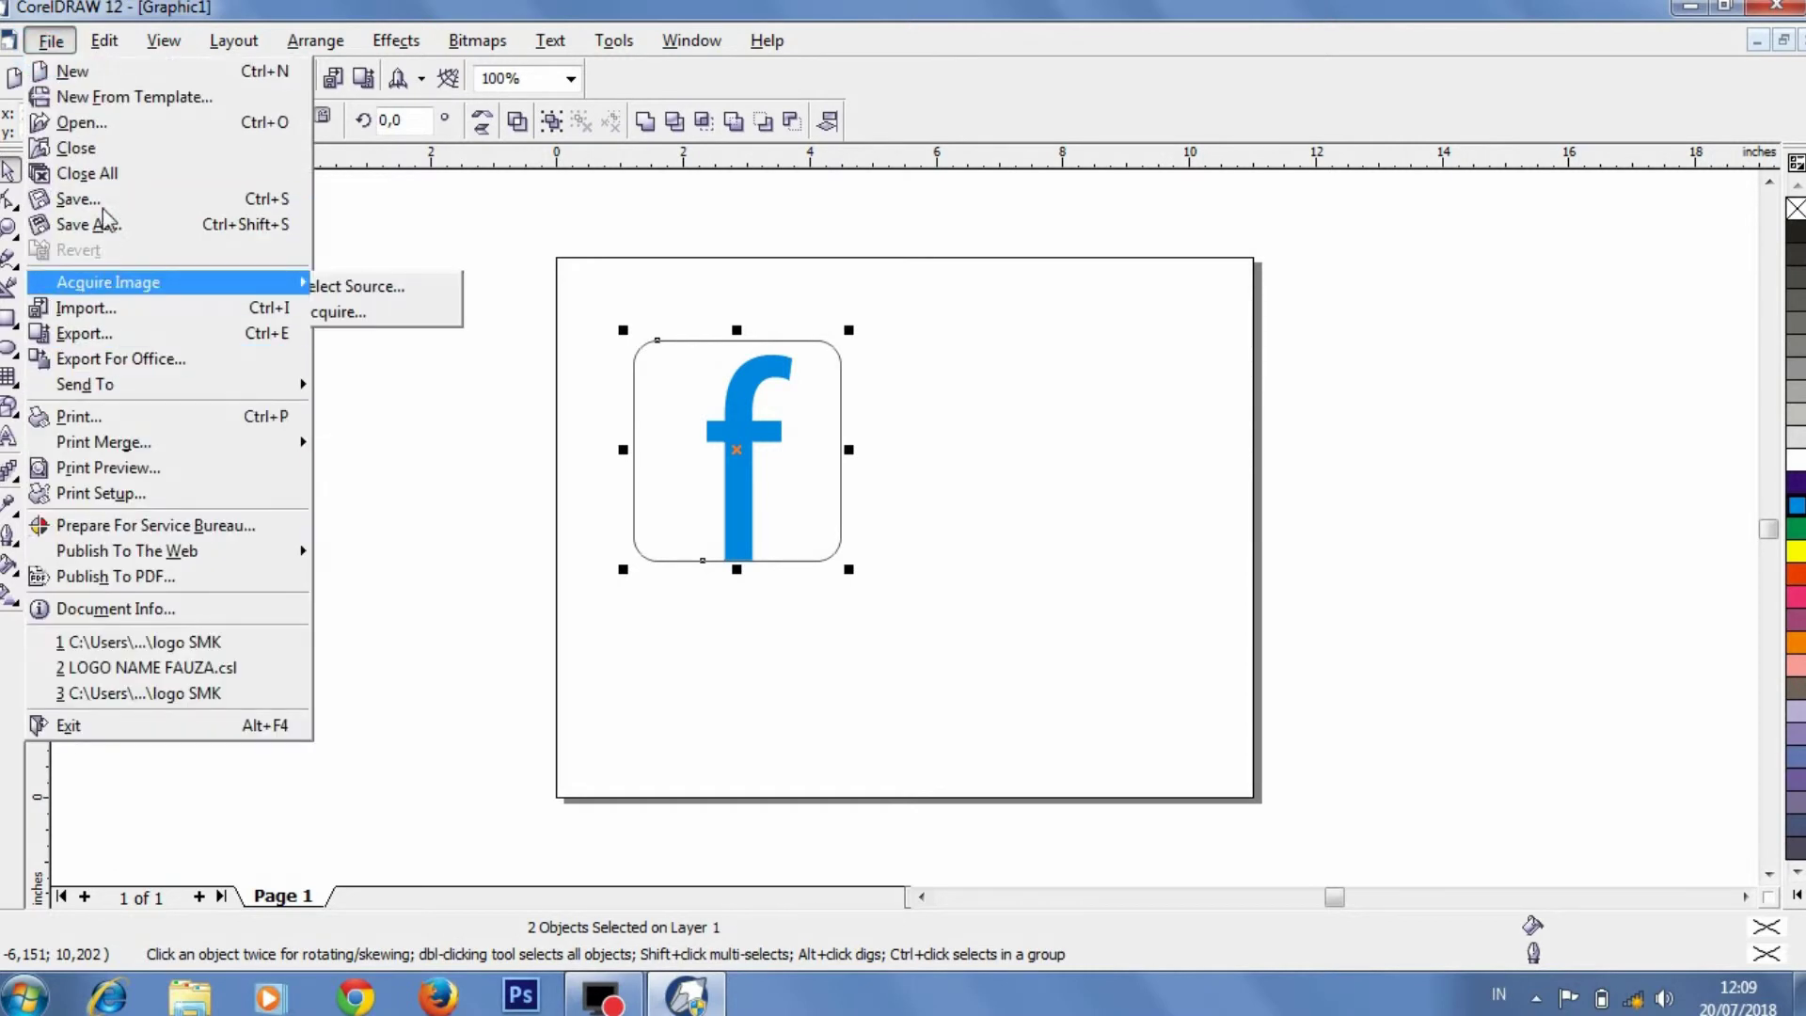
{"action": "left_click", "coordinate": [101, 201]}
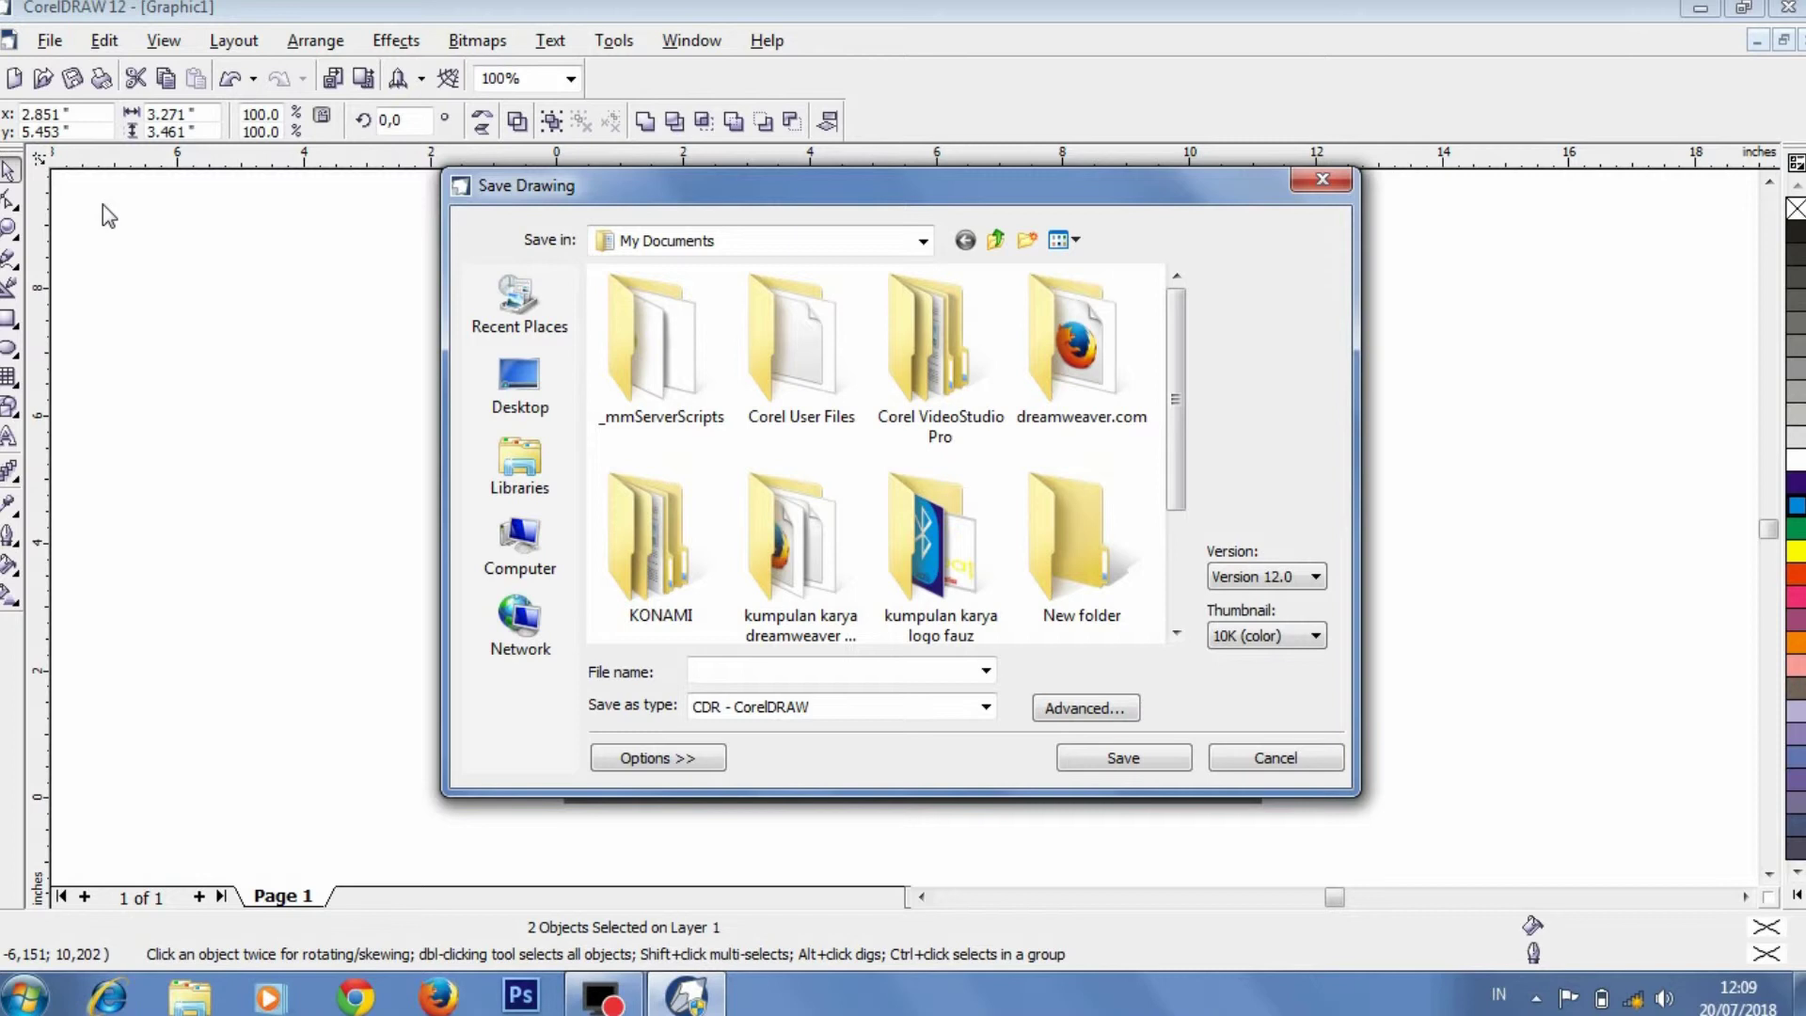
Export the logo as a 300 dpi RGB JPEG to 'kumpulan karya logo fauz', compression 23.
{"action": "key", "text": "Escape"}
{"action": "key", "text": "alt+f"}
{"action": "left_click", "coordinate": [109, 336]}
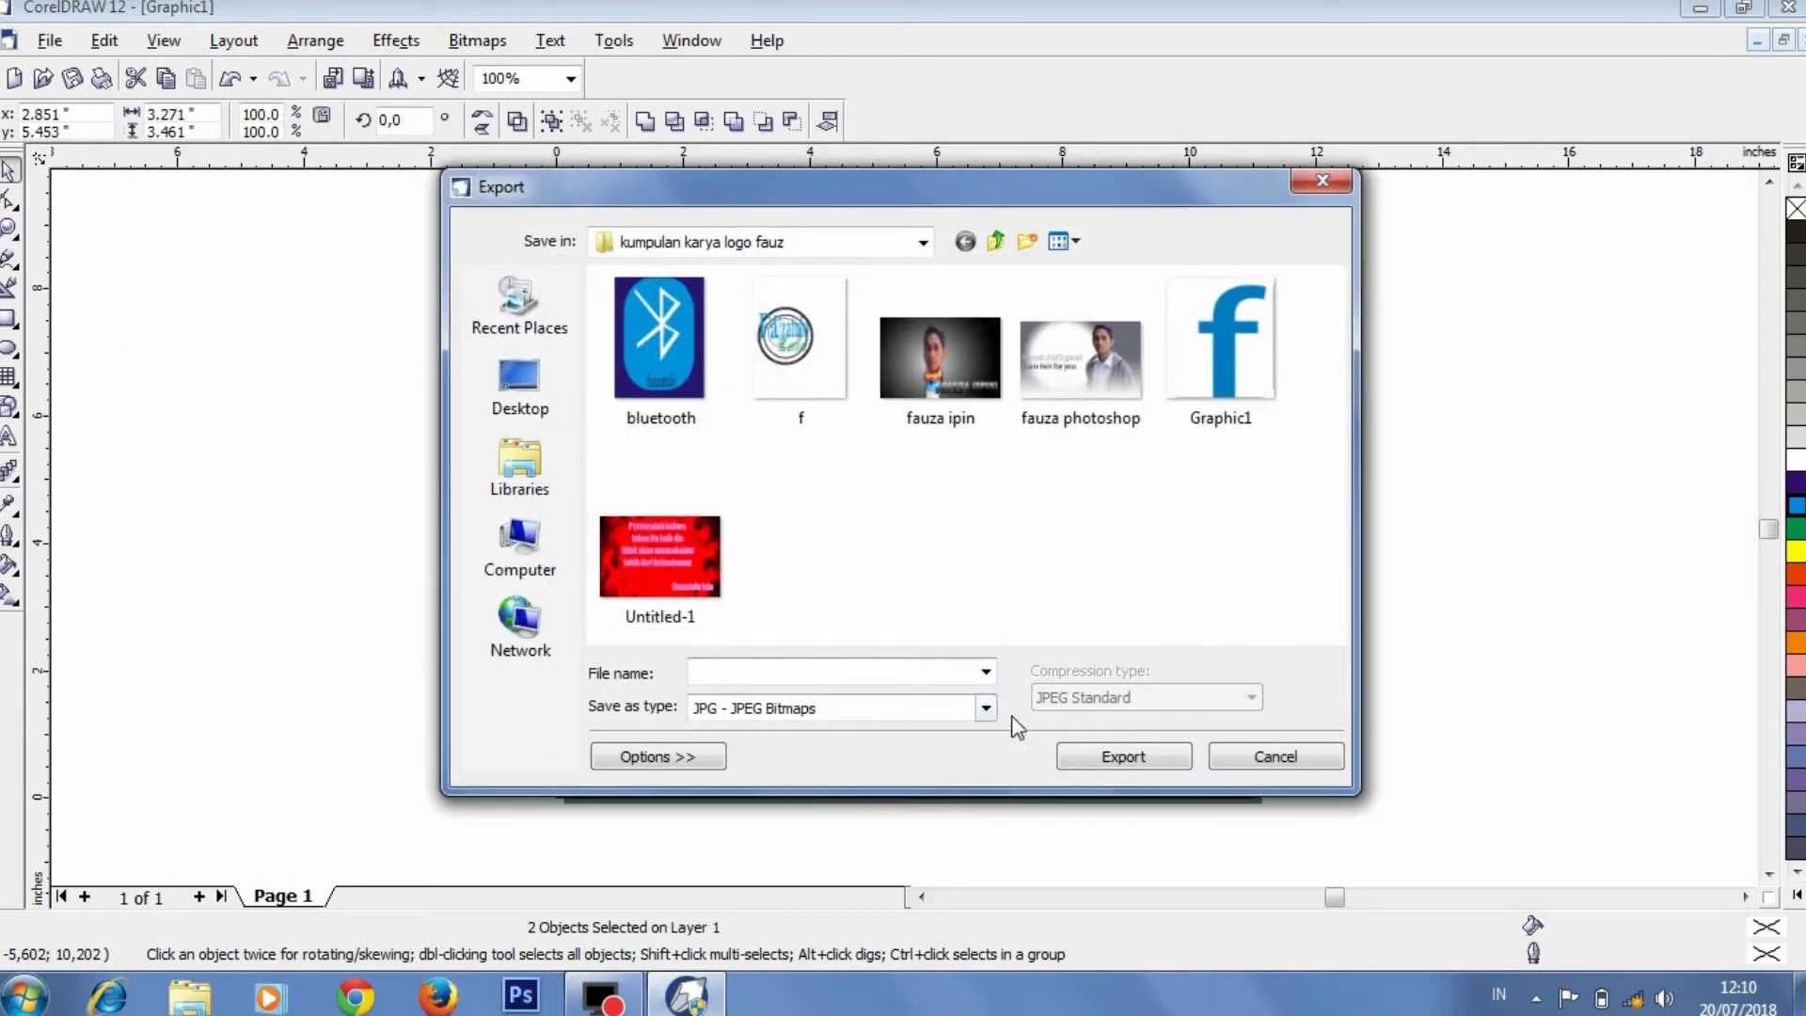
{"action": "left_click", "coordinate": [1098, 758]}
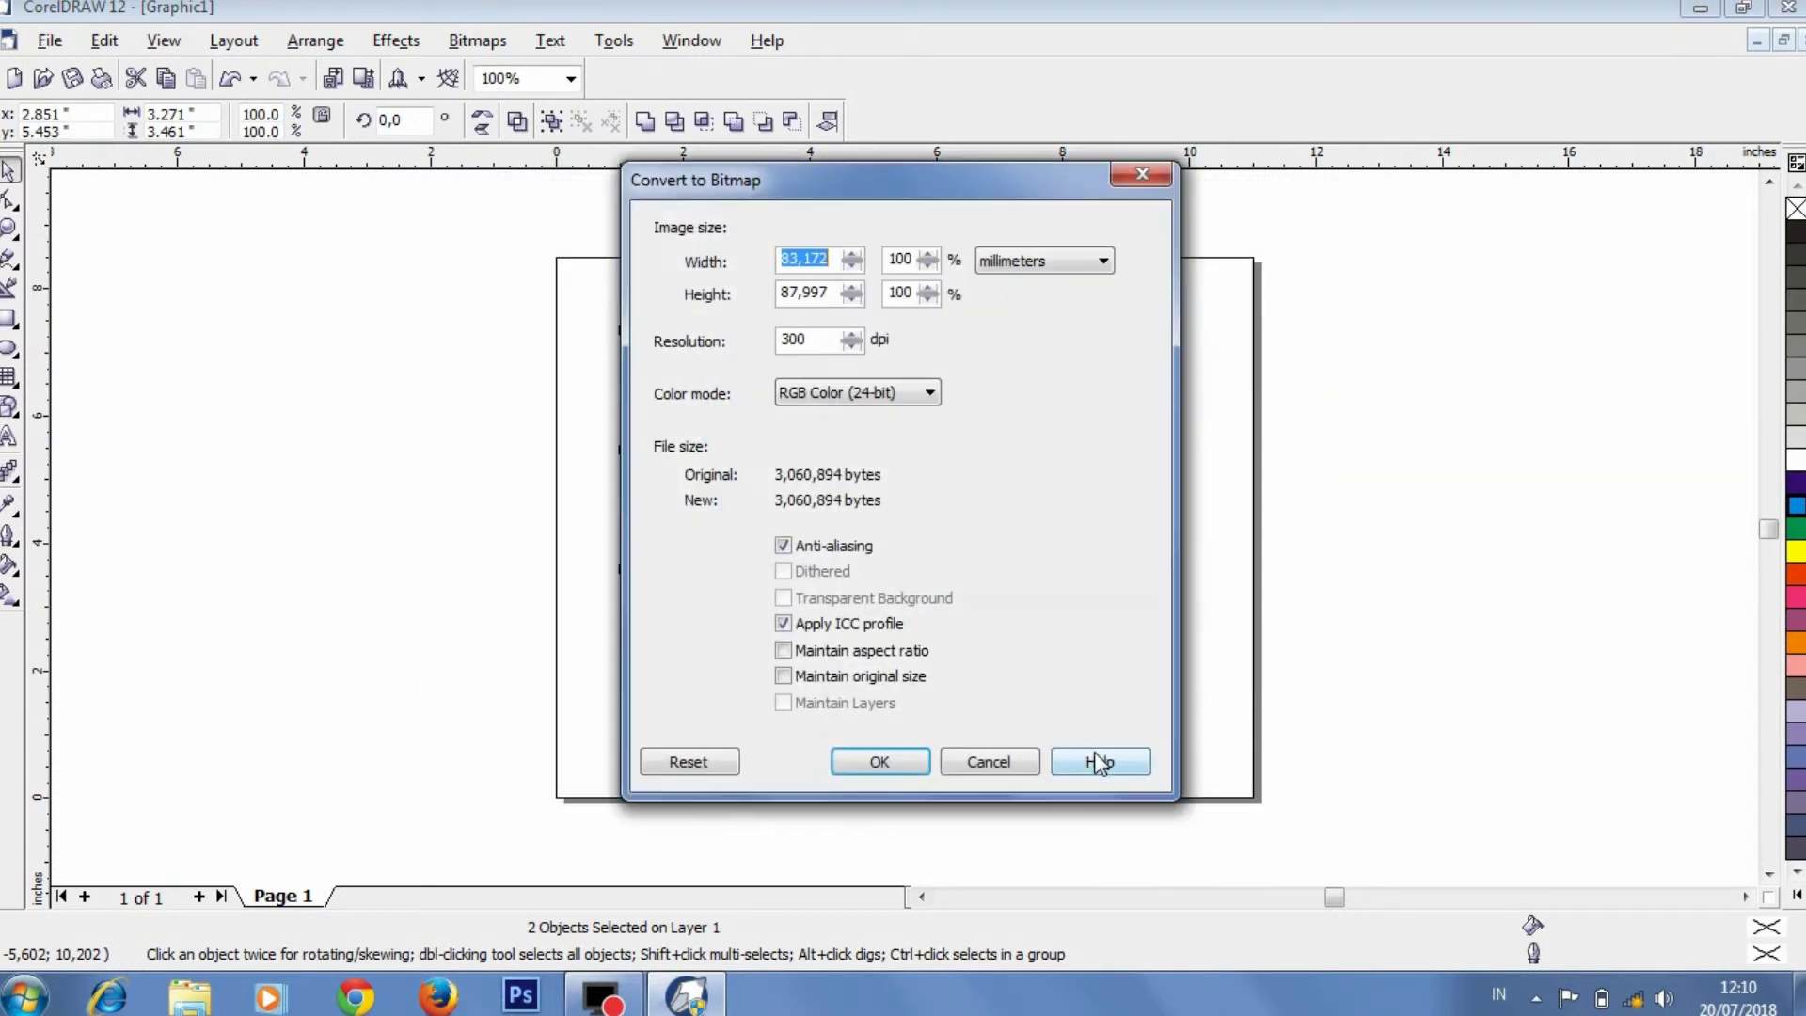
{"action": "left_click", "coordinate": [886, 758]}
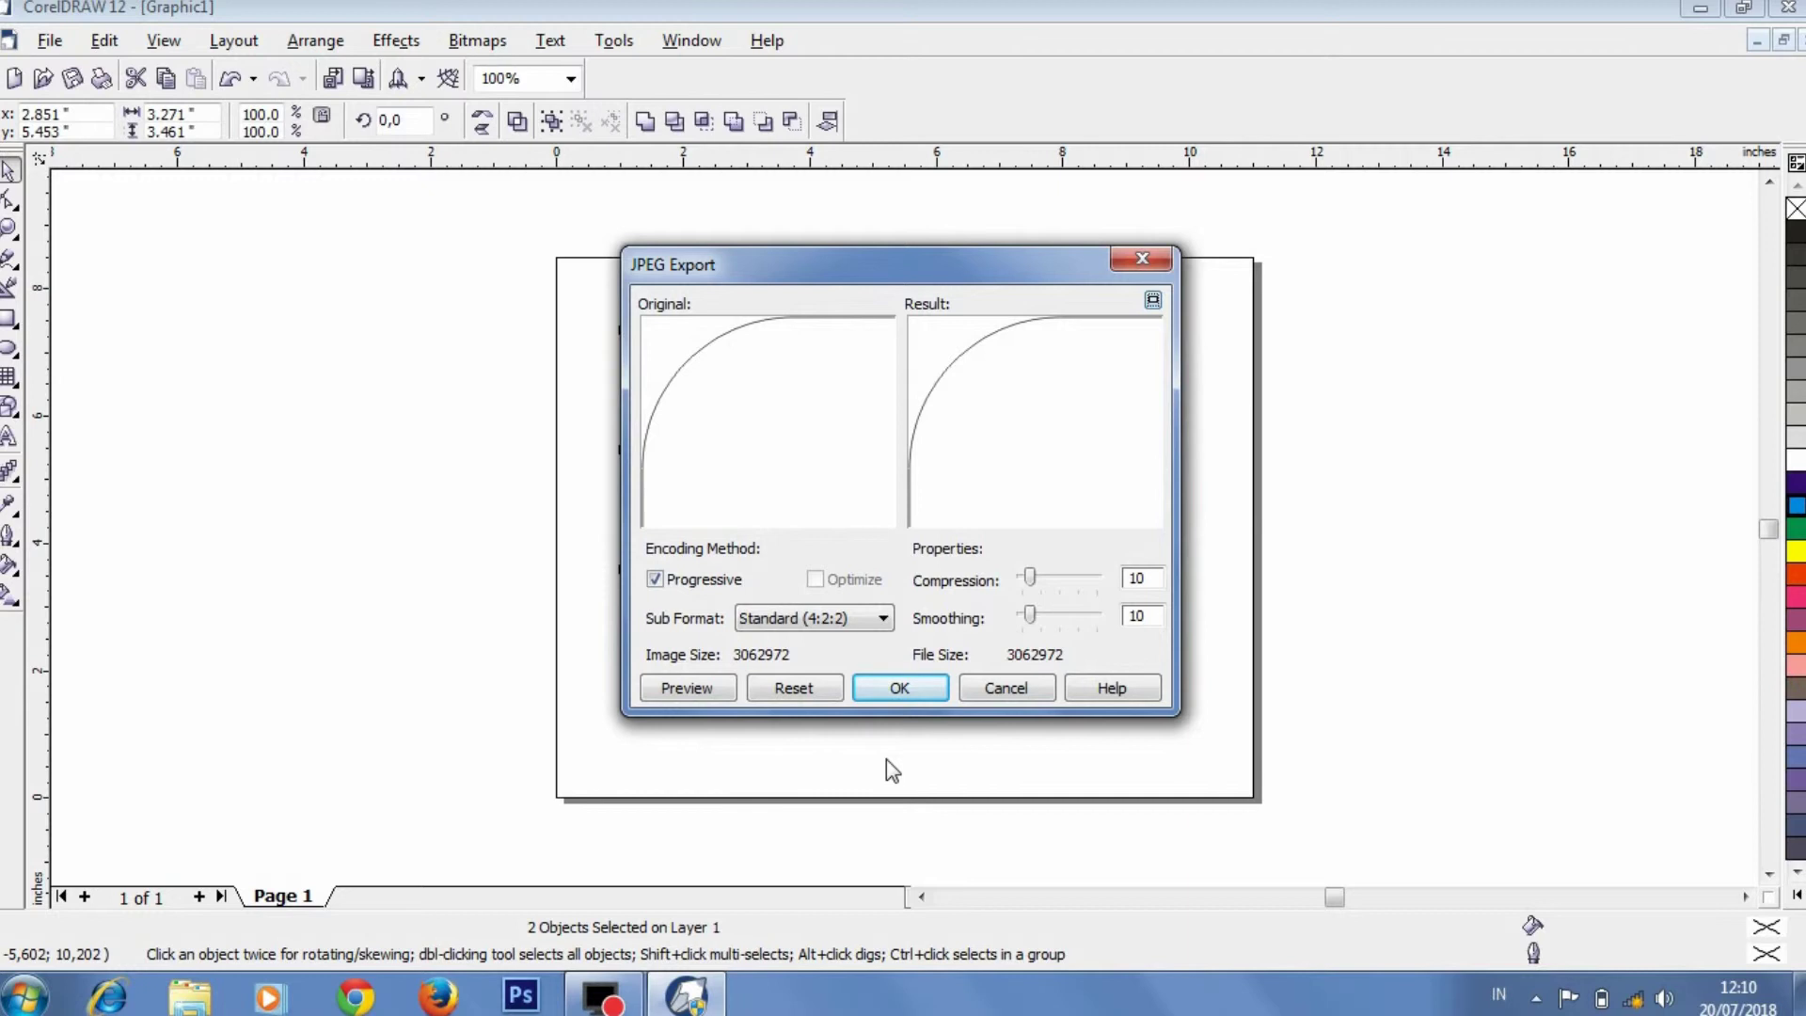
{"action": "left_click", "coordinate": [820, 580]}
{"action": "left_click_drag", "start_coordinate": [1031, 583], "coordinate": [1041, 616]}
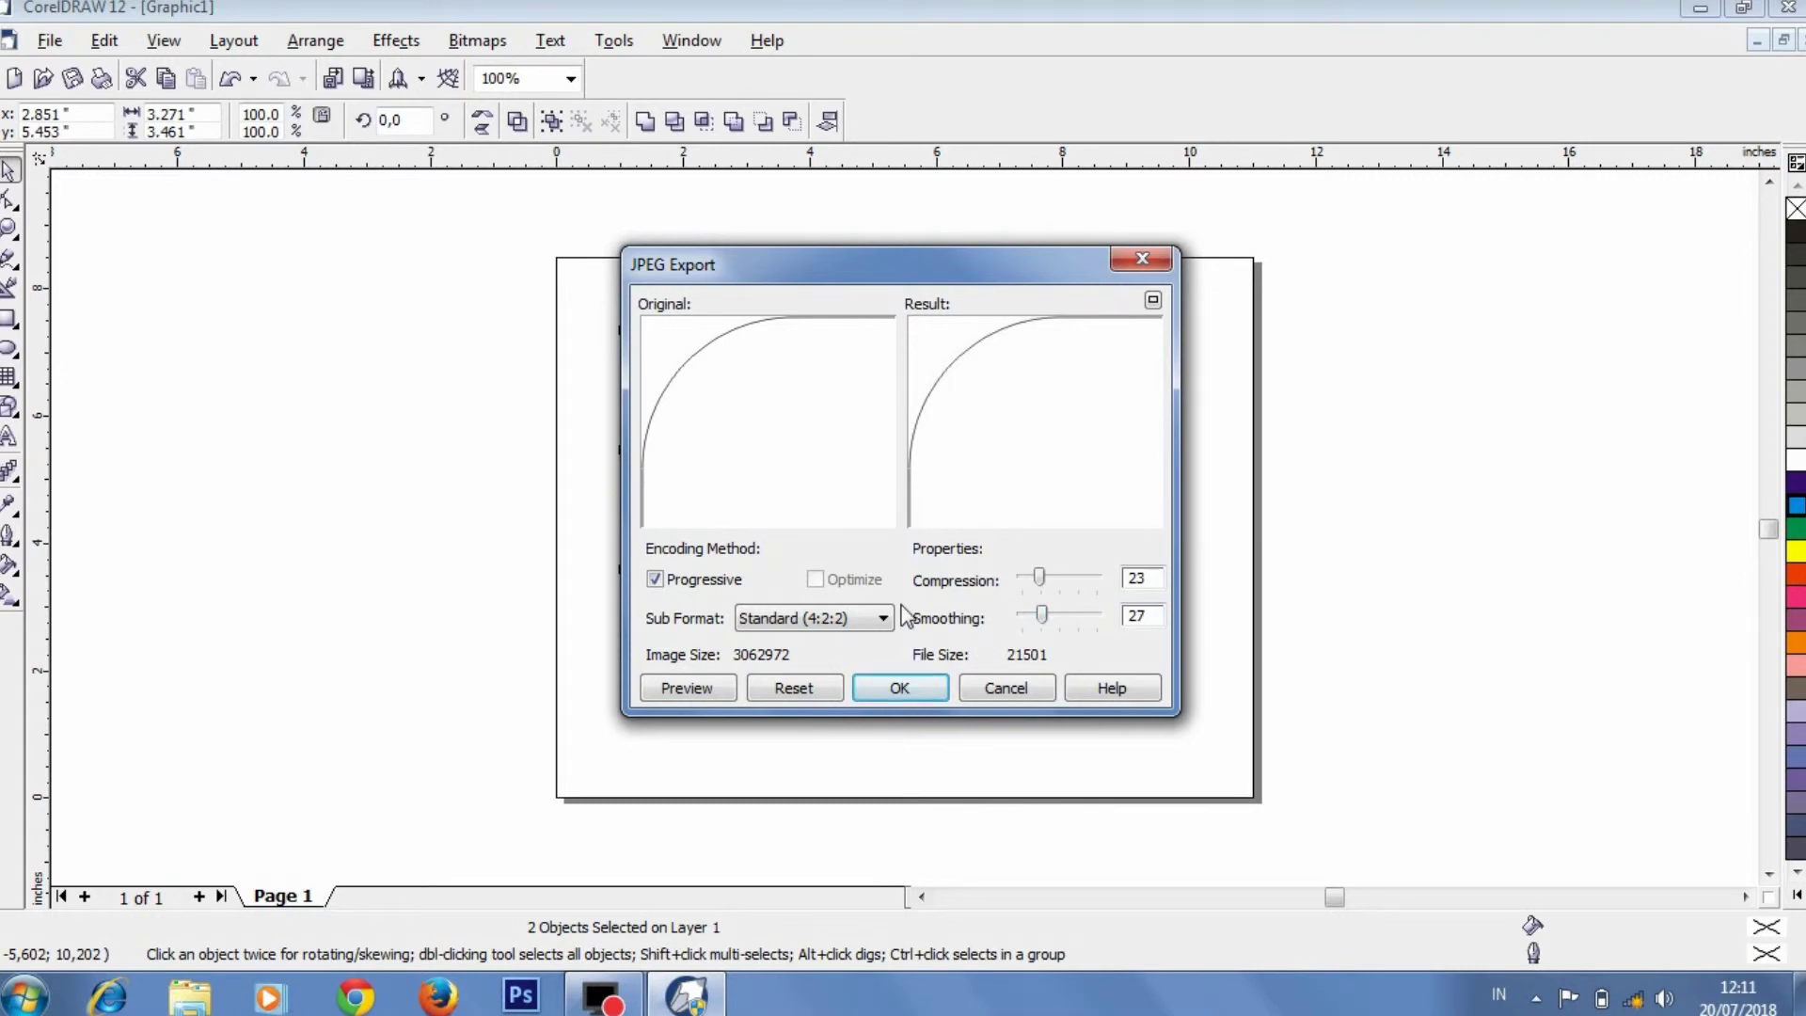
{"action": "left_click", "coordinate": [901, 688]}
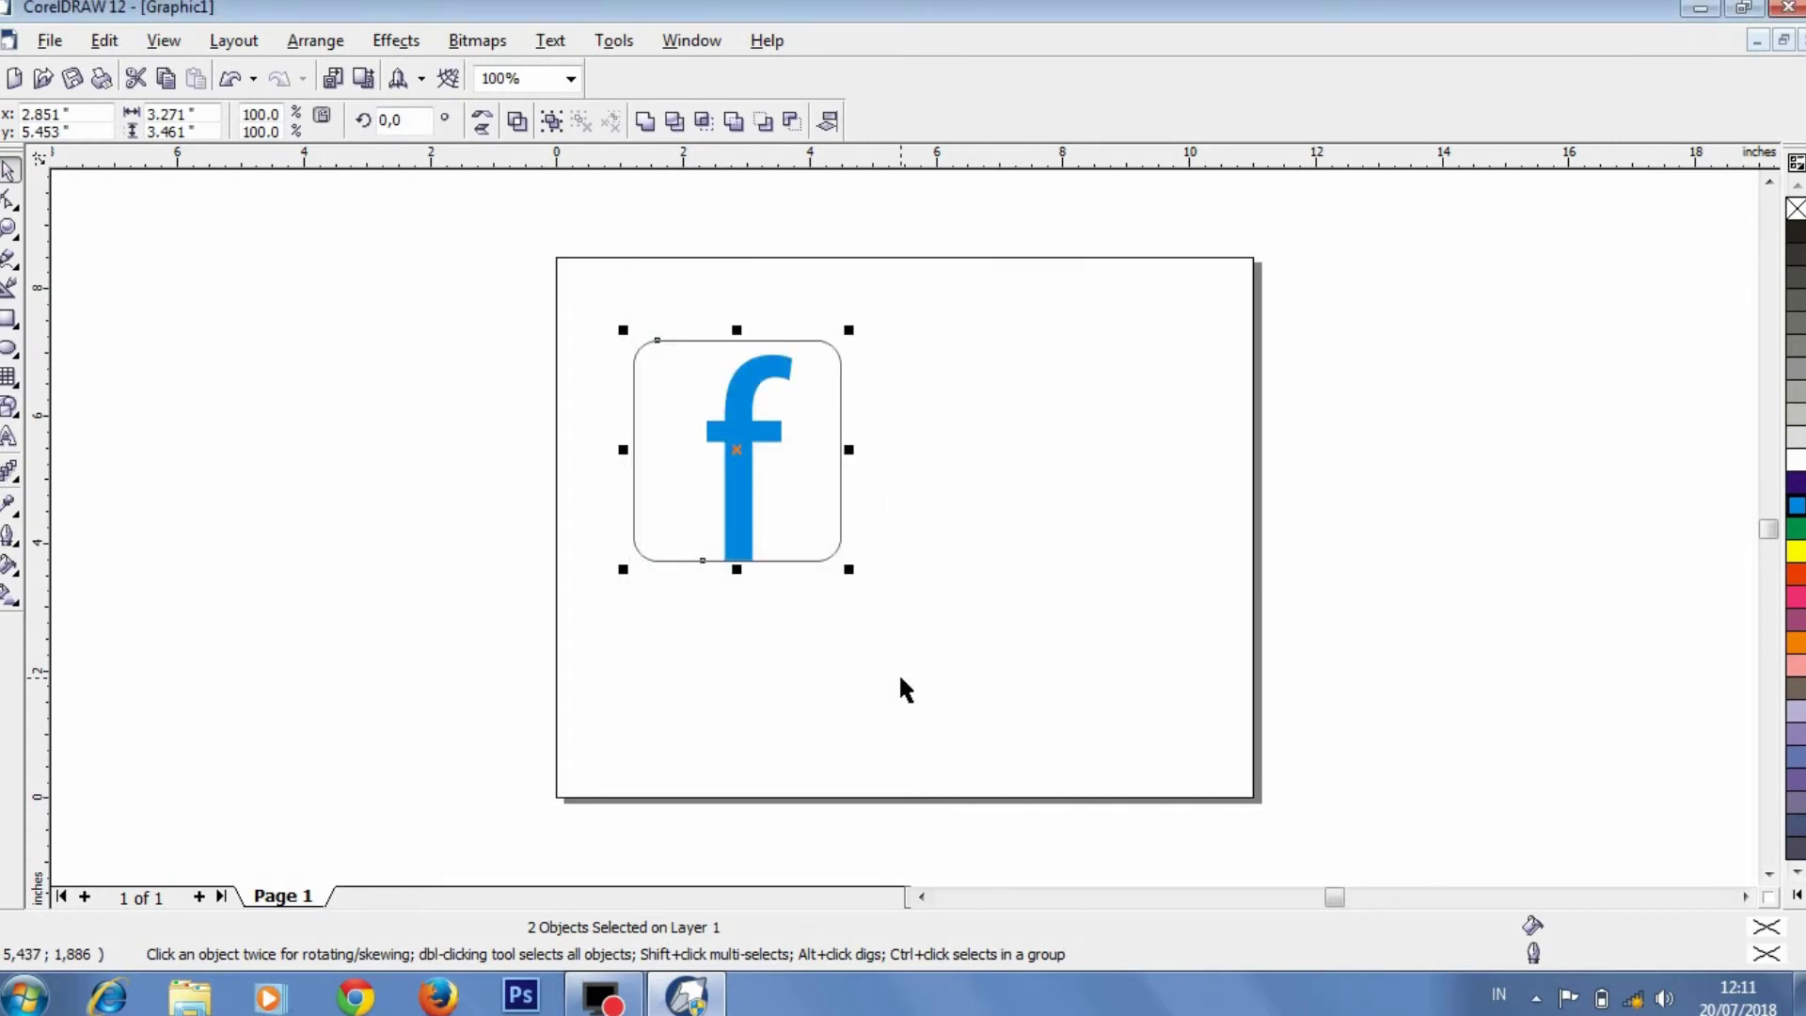
{"action": "key", "text": "ctrl+e"}
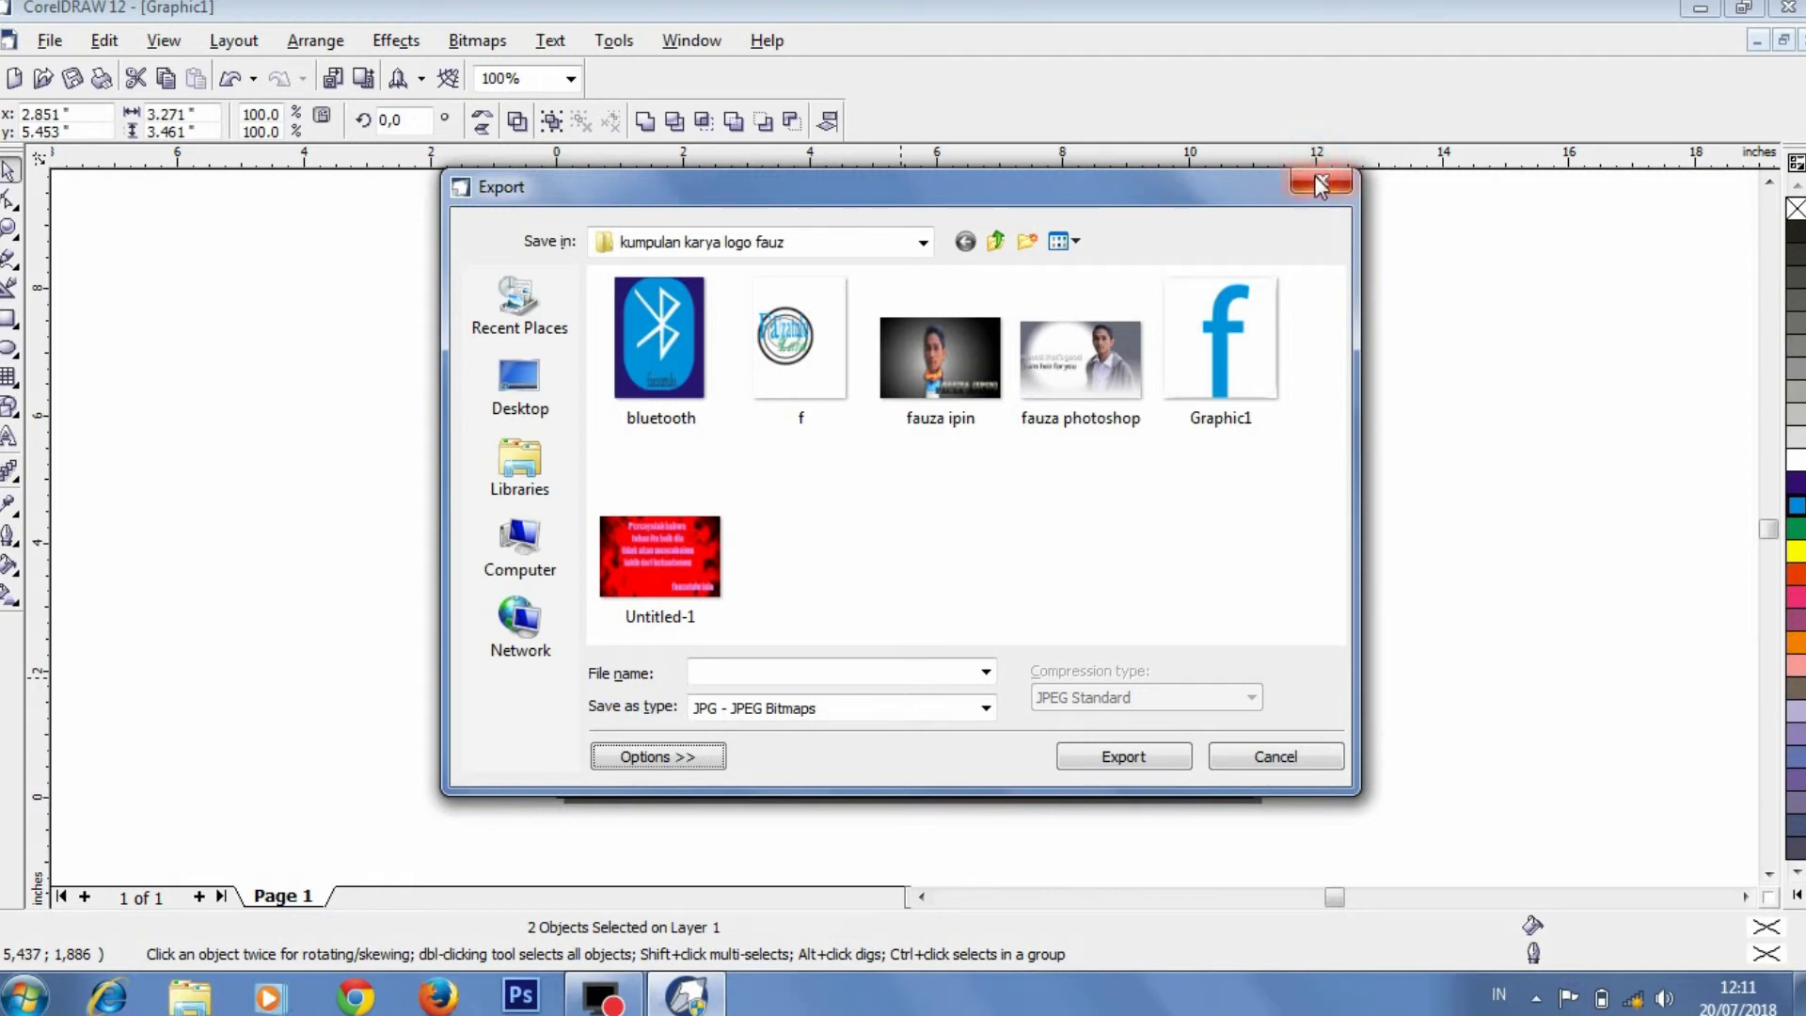
{"action": "left_click", "coordinate": [1318, 181]}
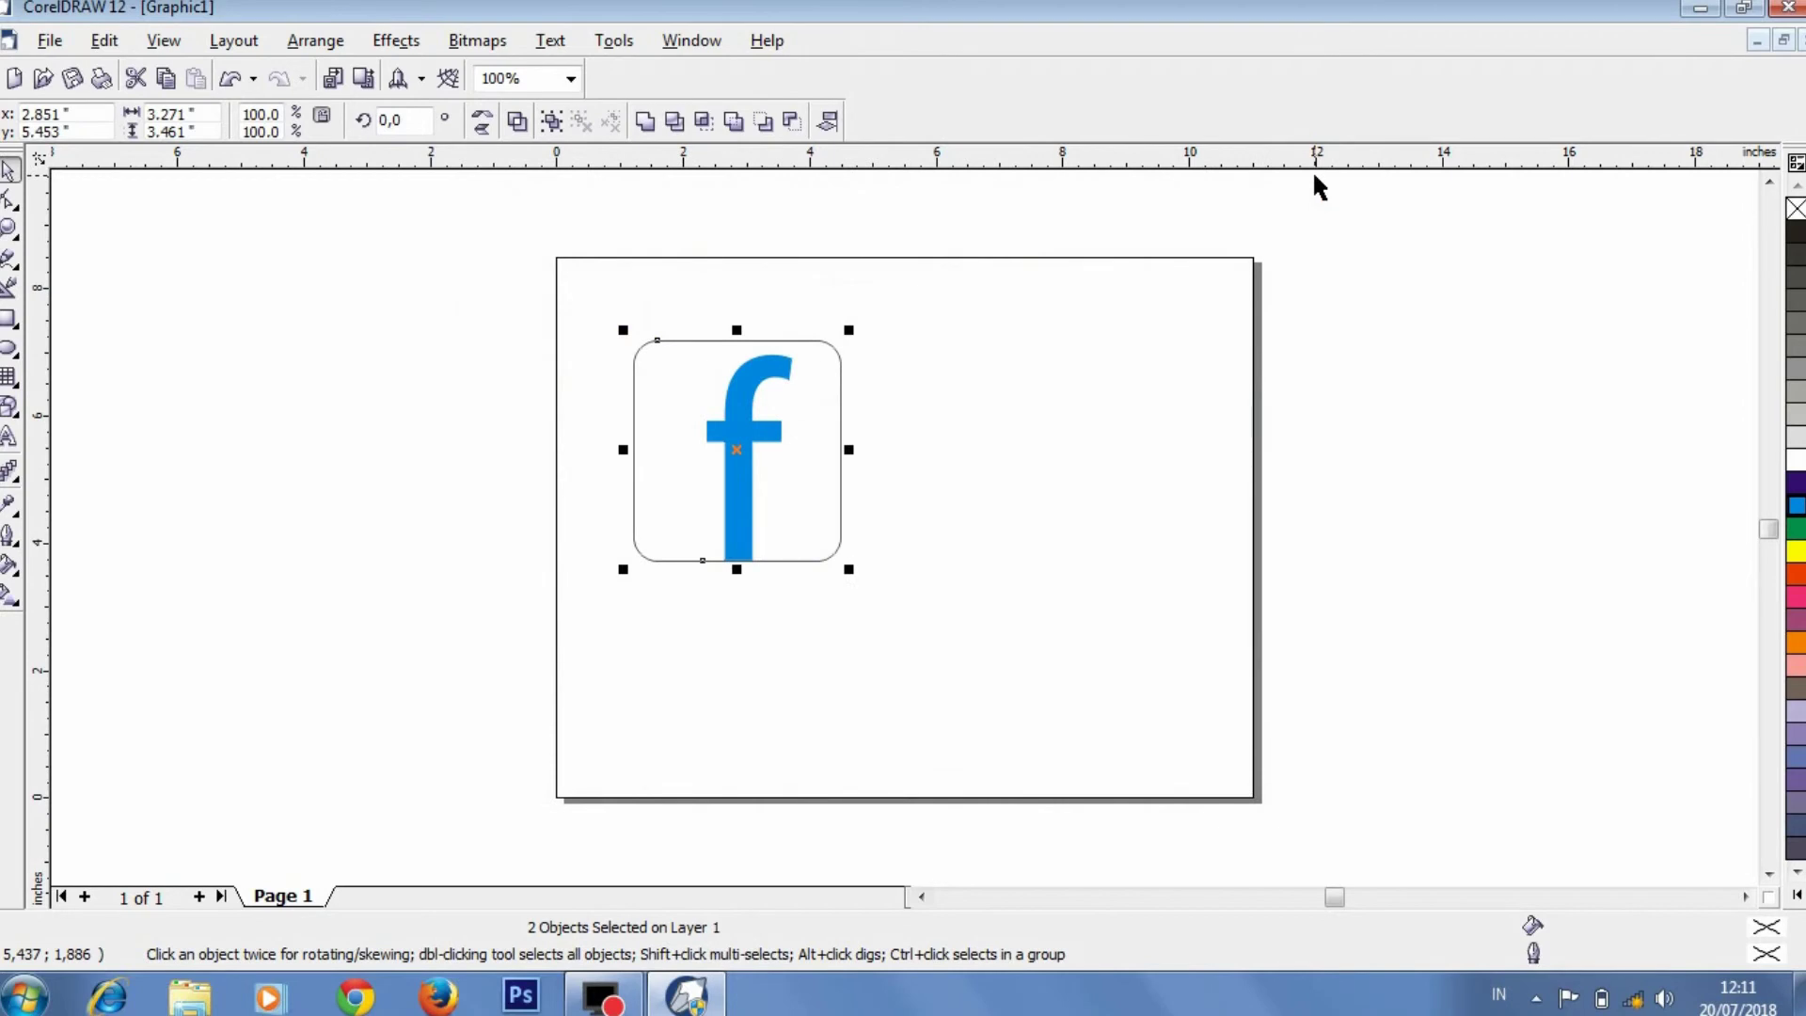
{"action": "left_click", "coordinate": [612, 996]}
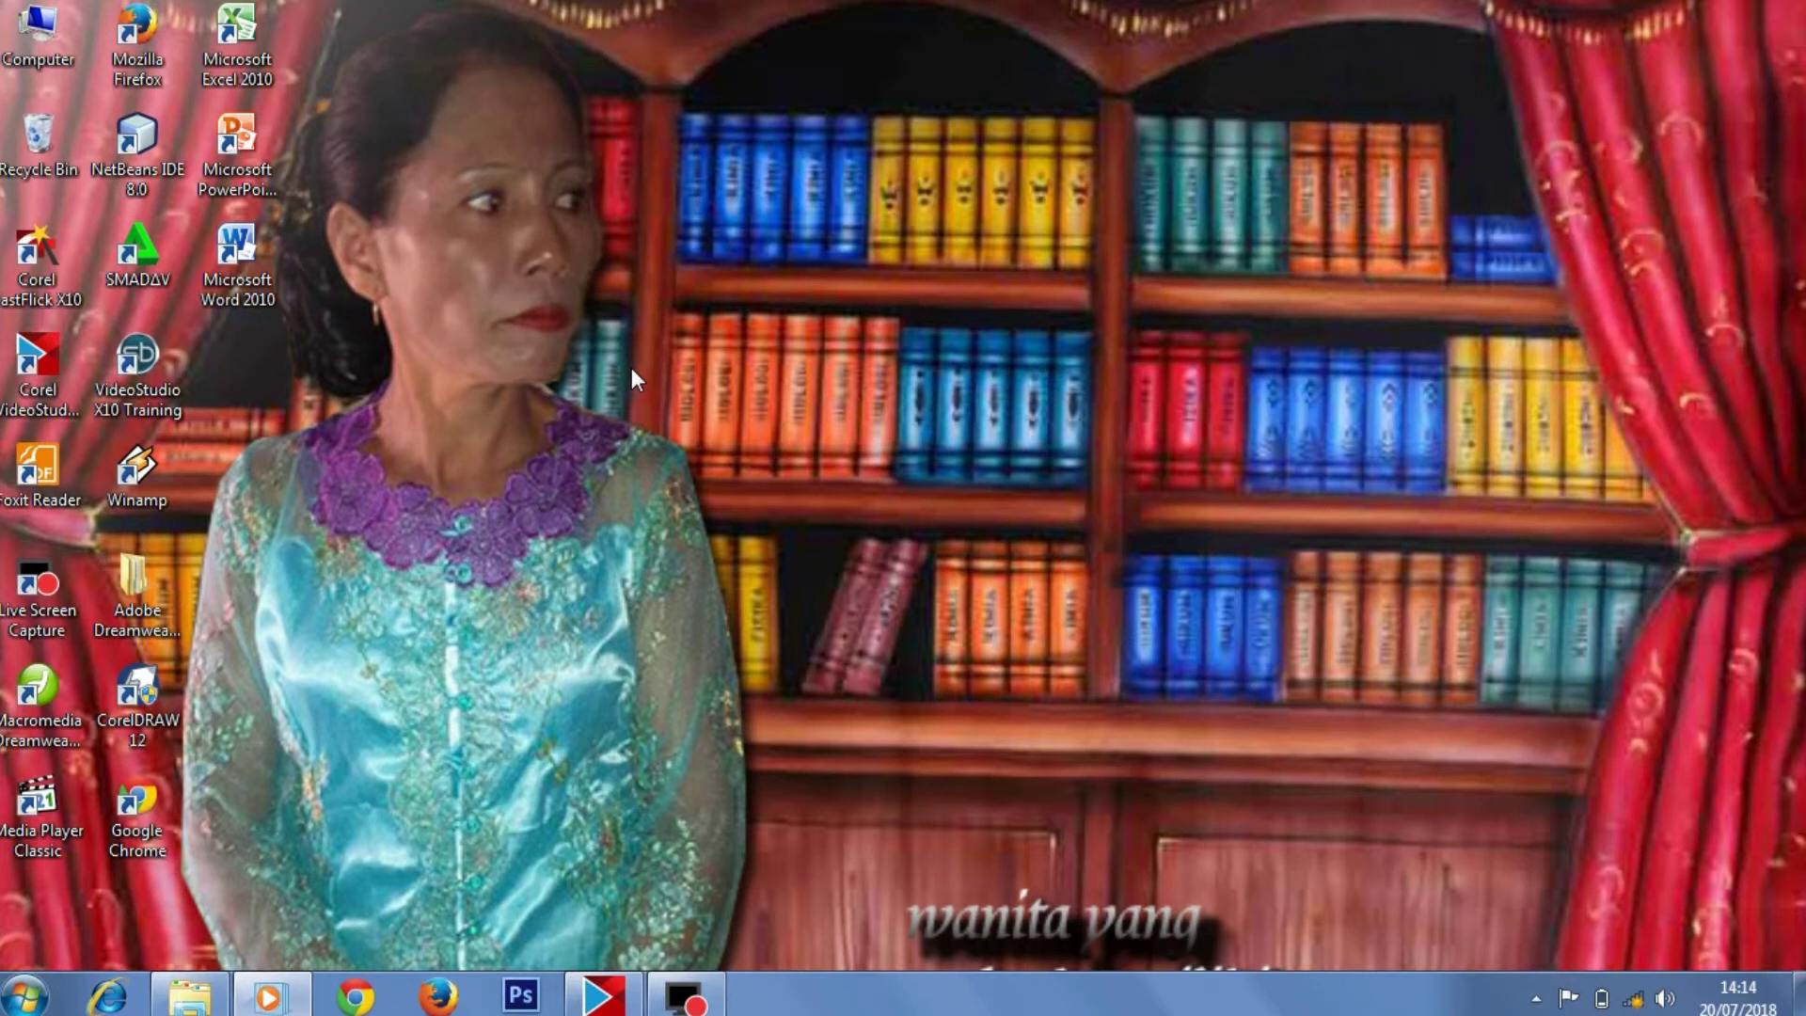
Find Graphic1 in Documents' 'kumpulan karya logo fauz' folder and open it in Photo Viewer.
{"action": "key", "text": "super+e"}
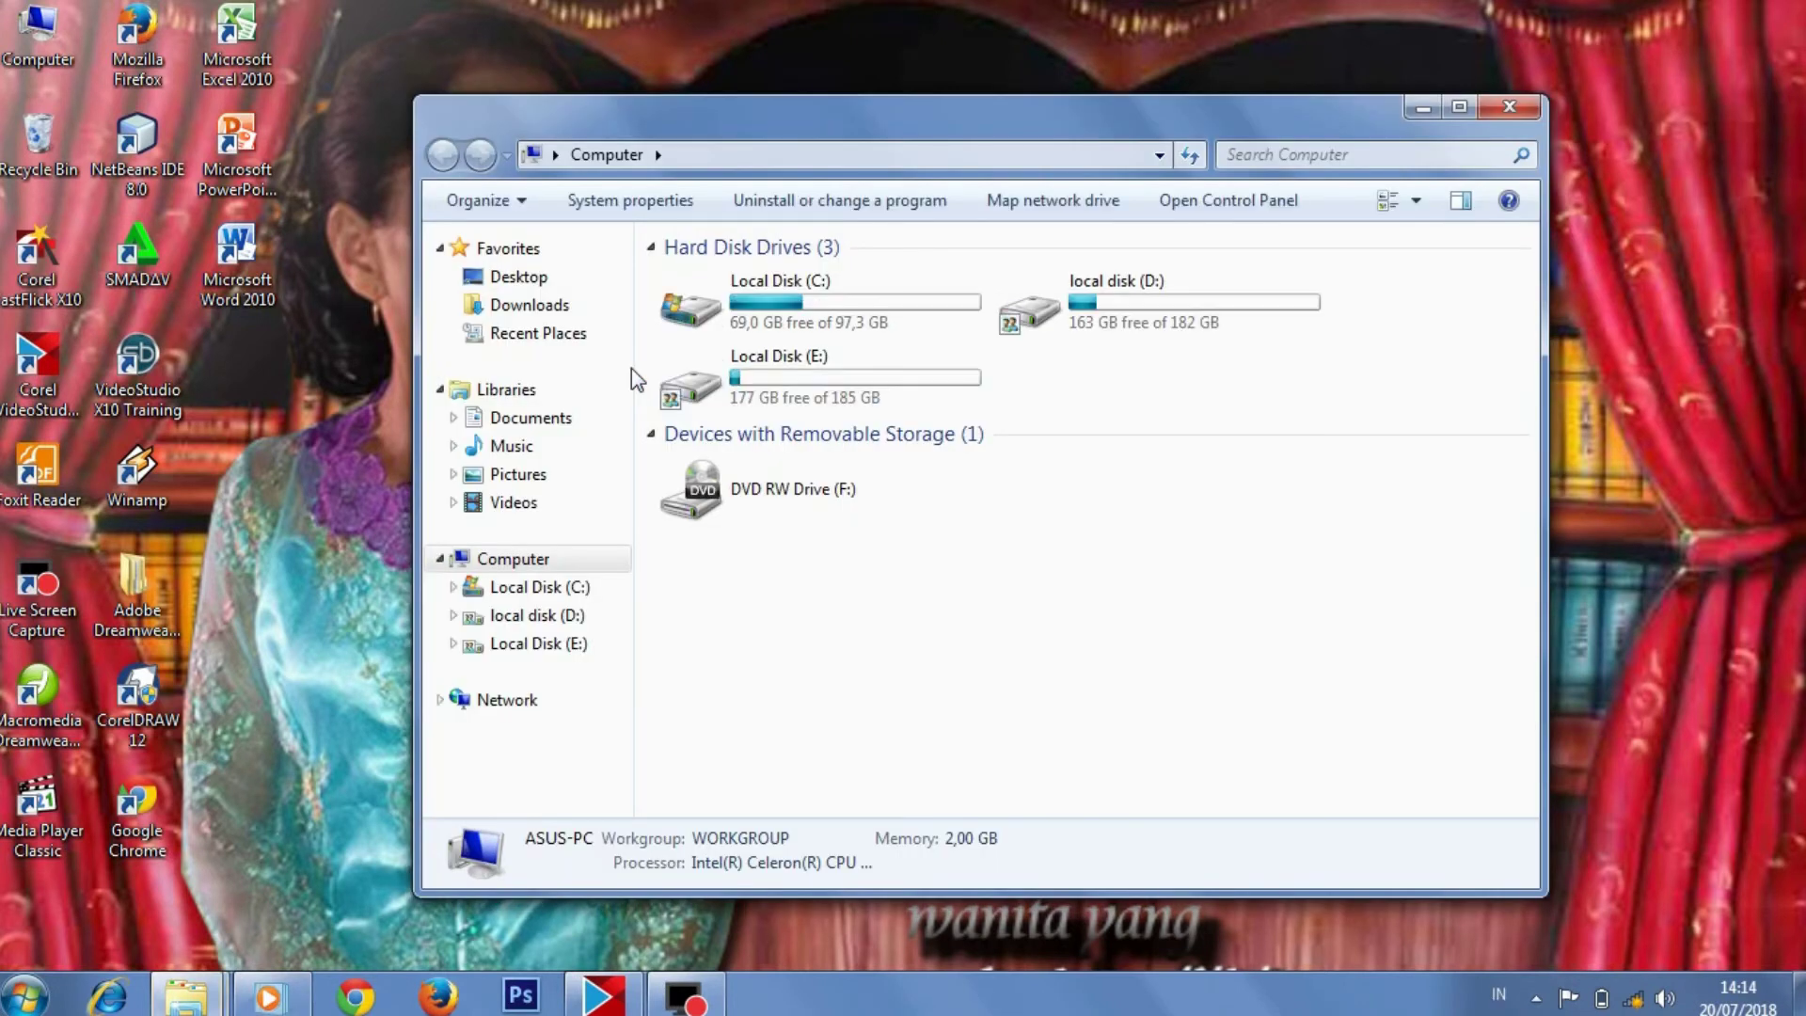
{"action": "left_click", "coordinate": [567, 643]}
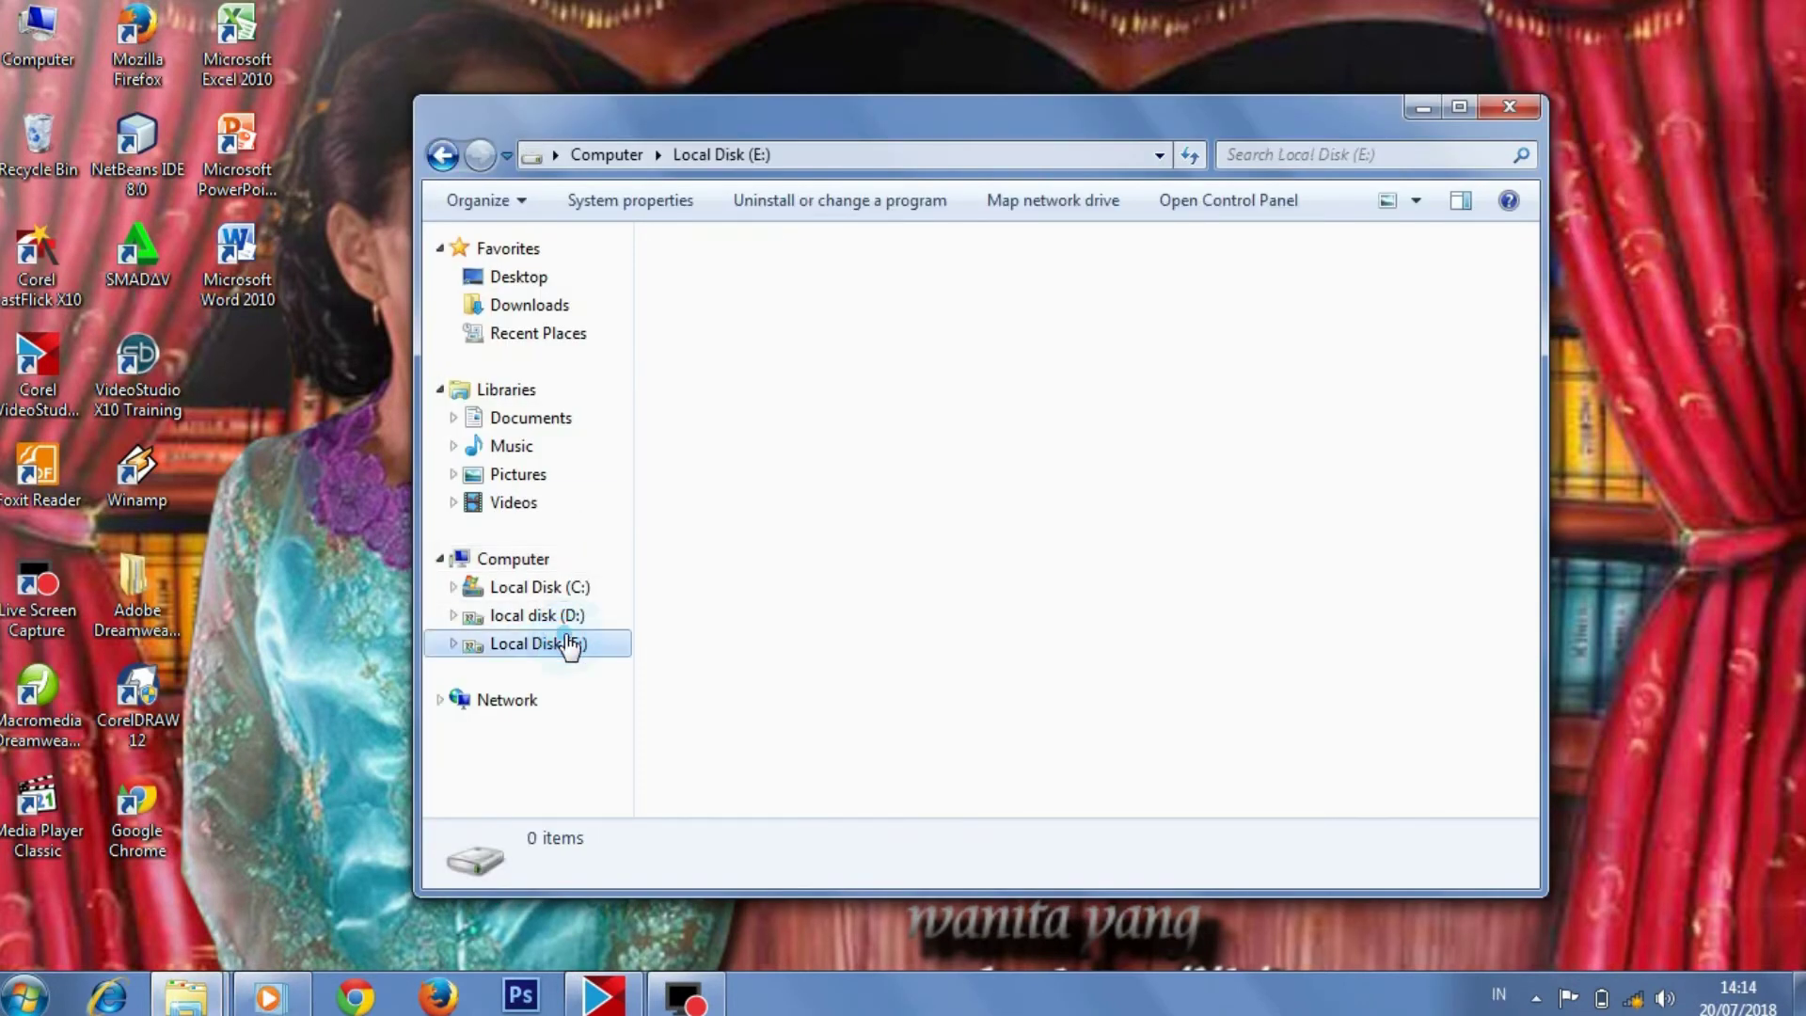
{"action": "left_click", "coordinate": [525, 416]}
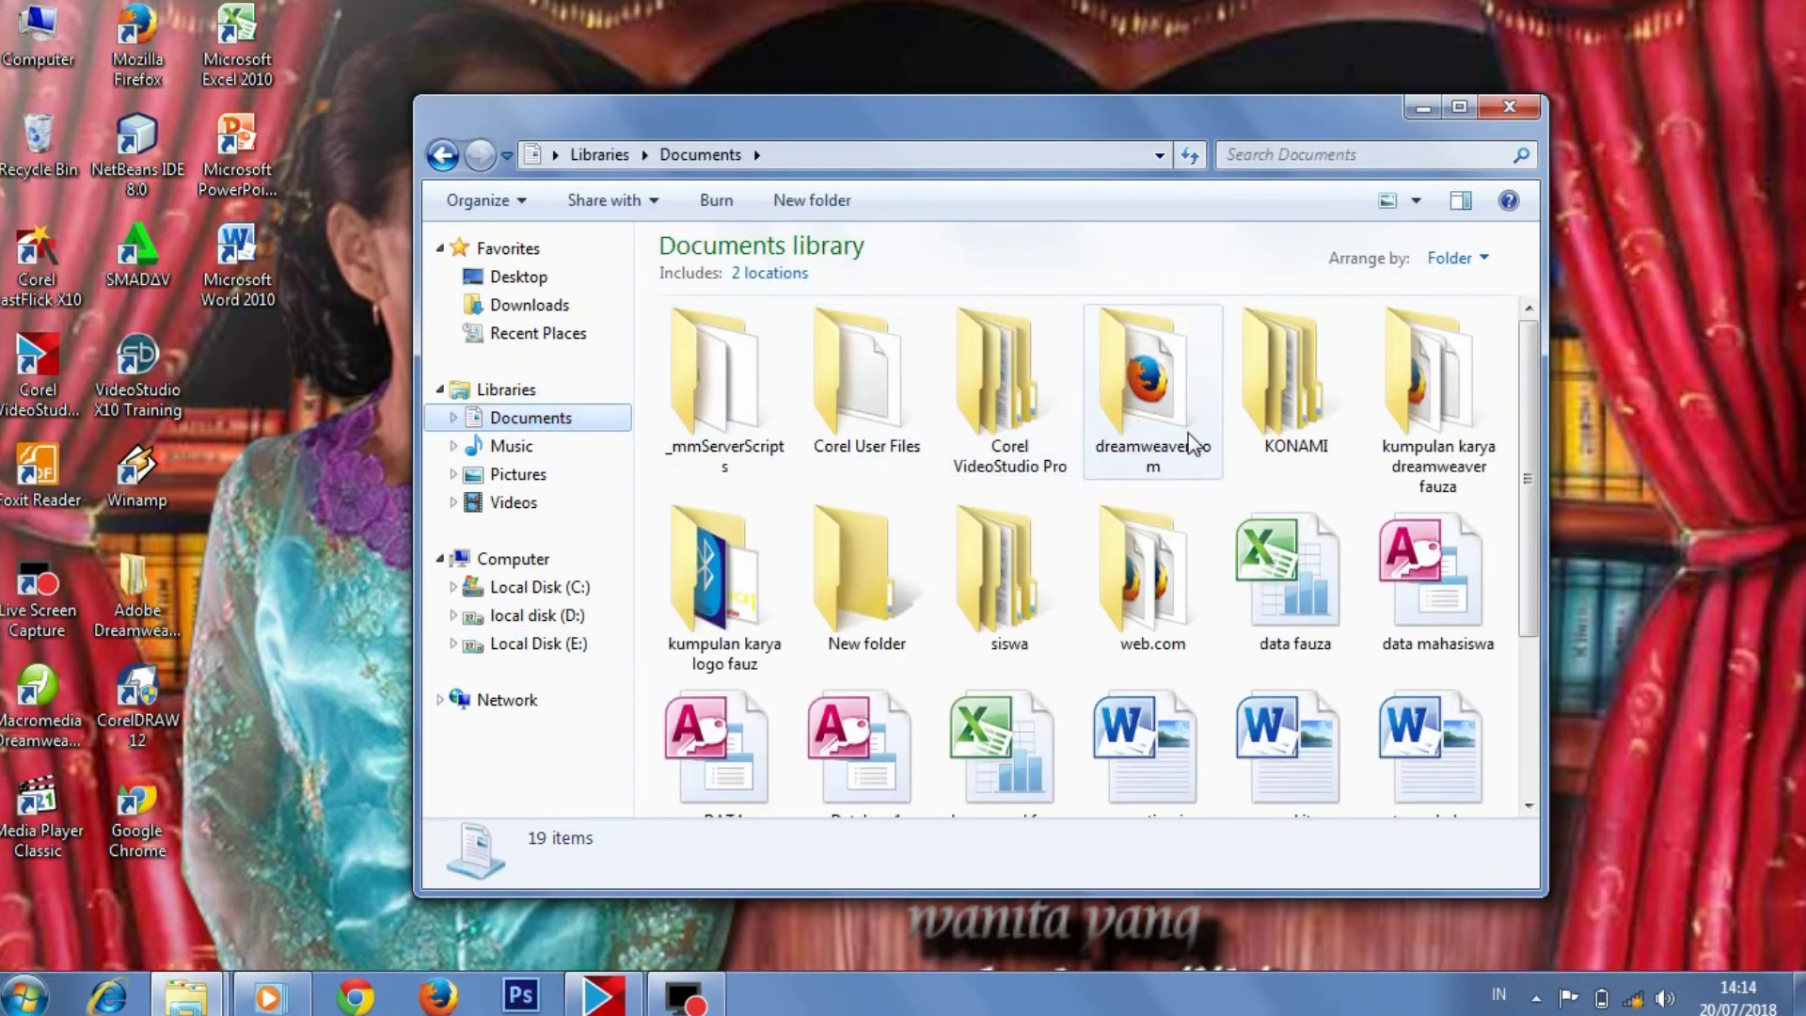
{"action": "double_click", "coordinate": [1393, 450]}
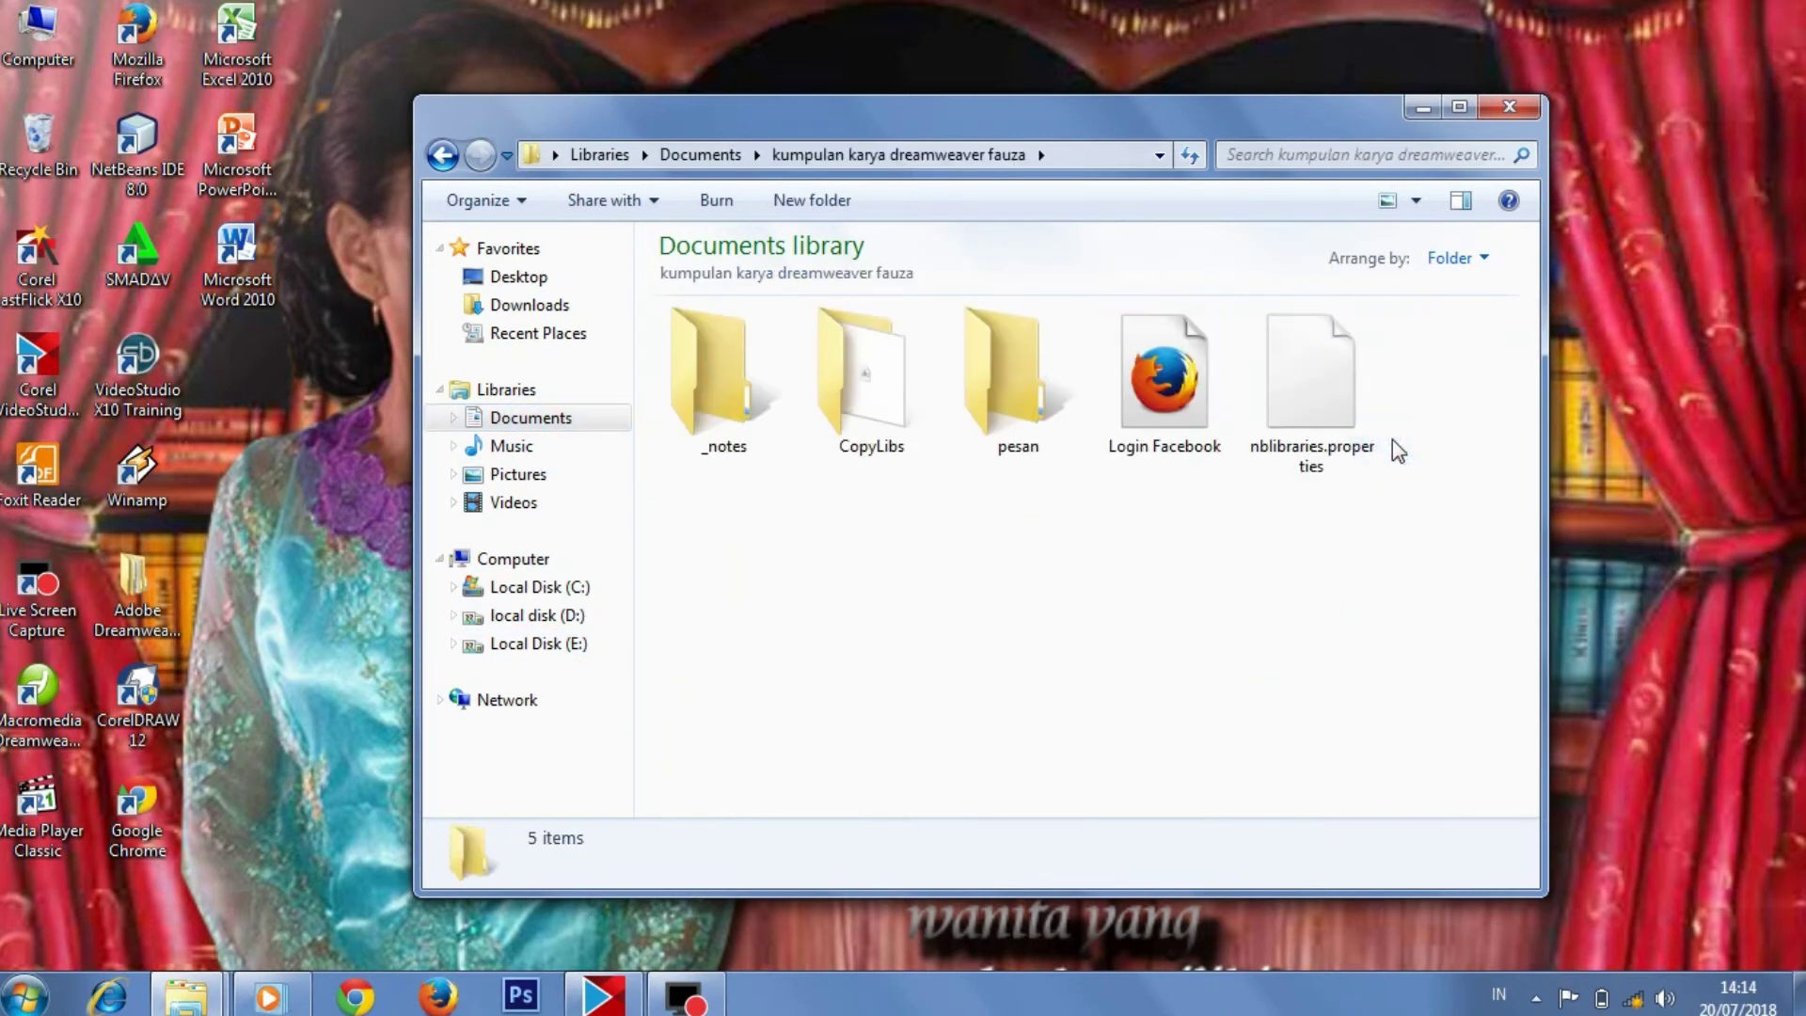
{"action": "key", "text": "BackSpace"}
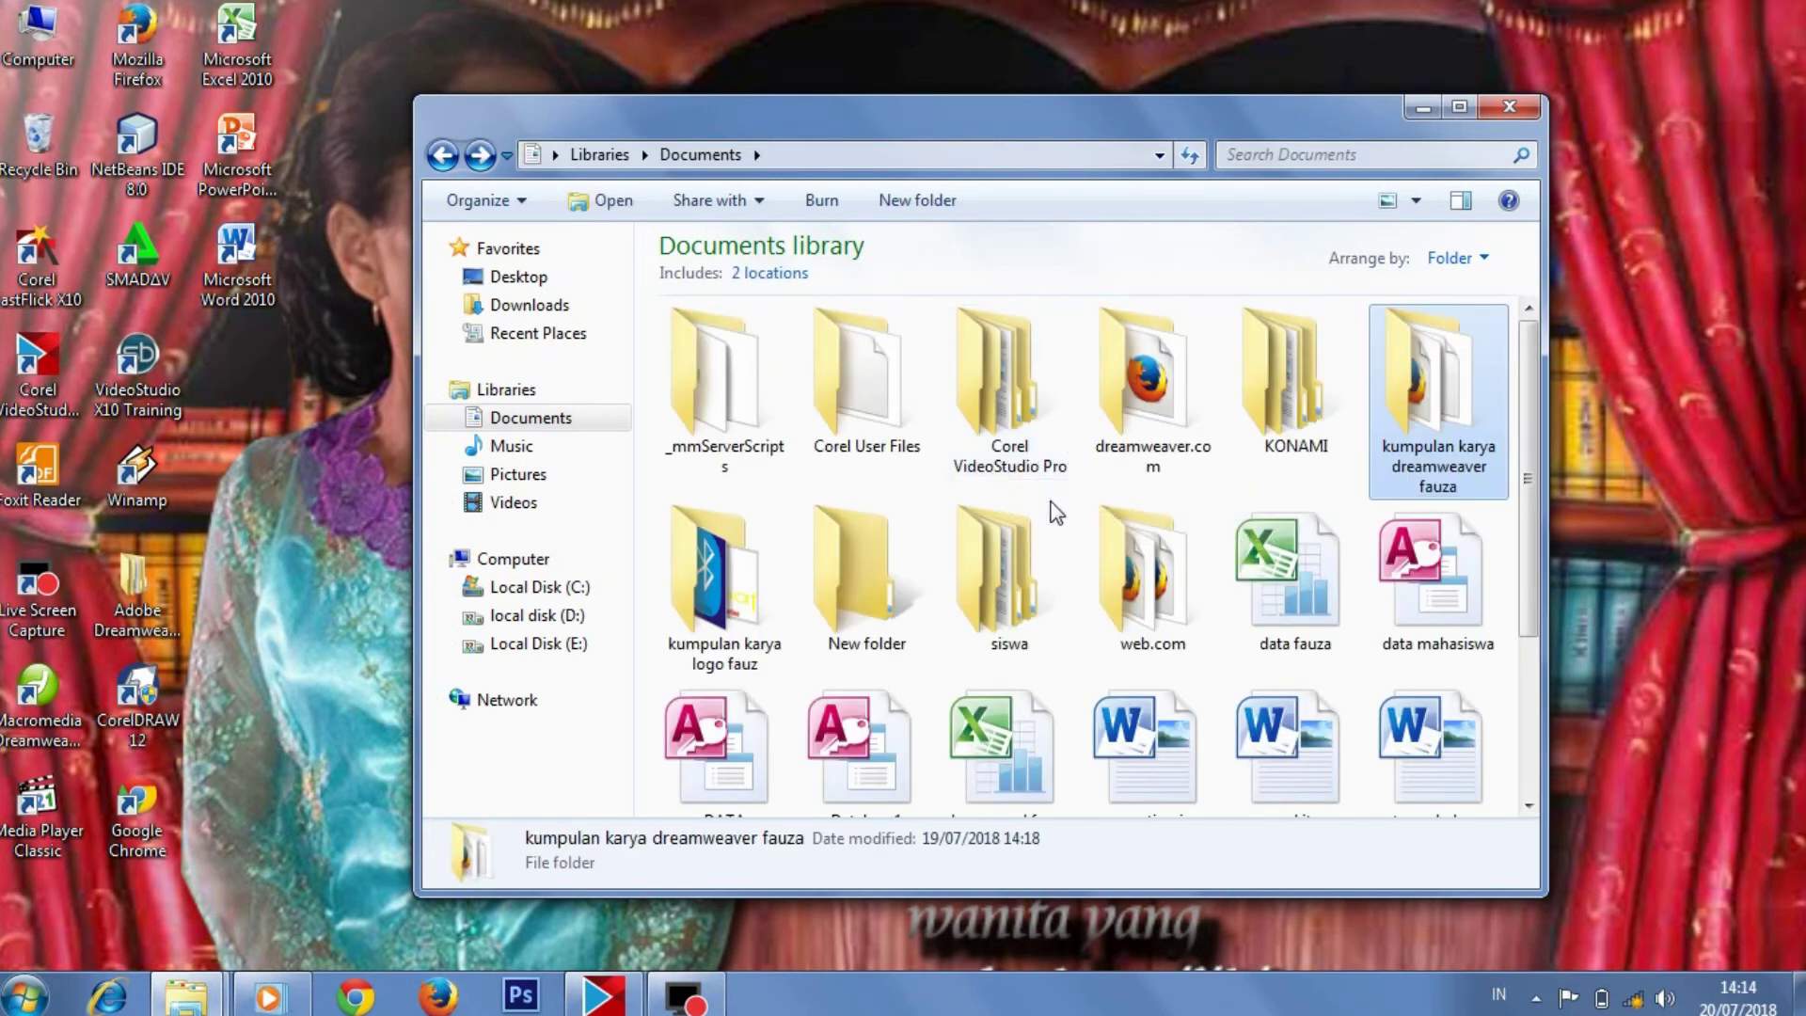
{"action": "double_click", "coordinate": [734, 640]}
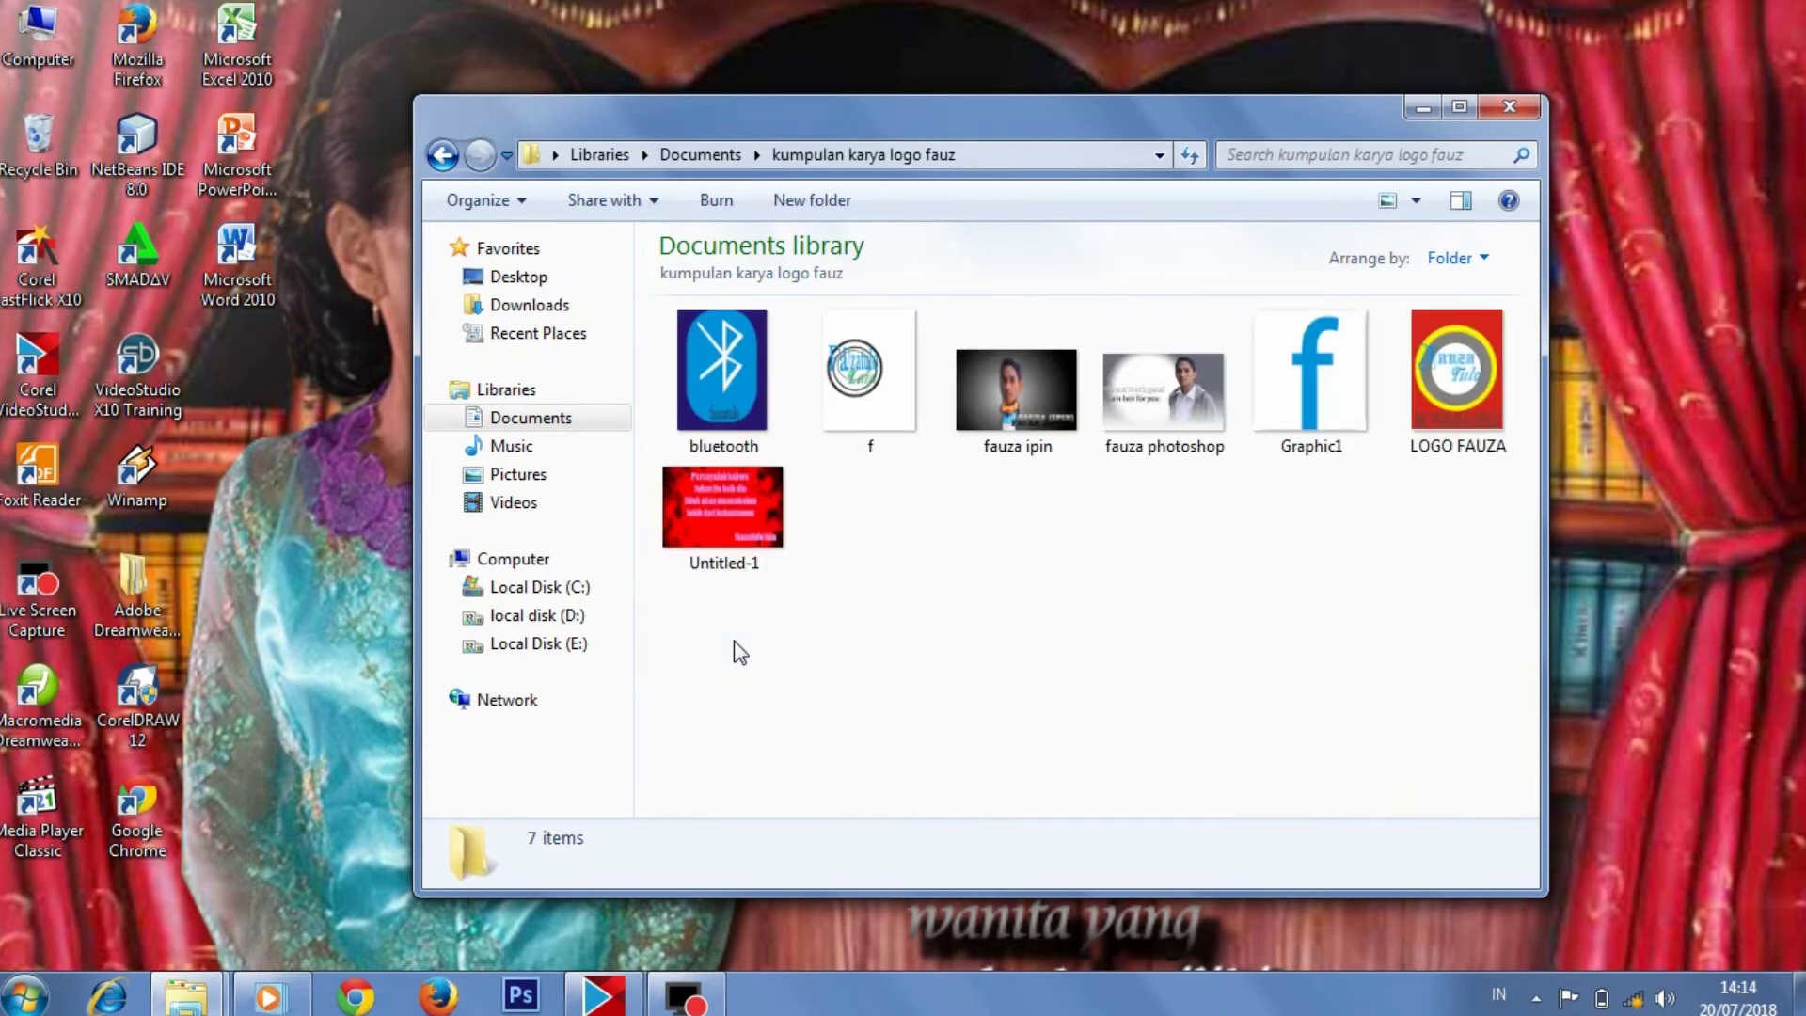
{"action": "double_click", "coordinate": [1294, 409]}
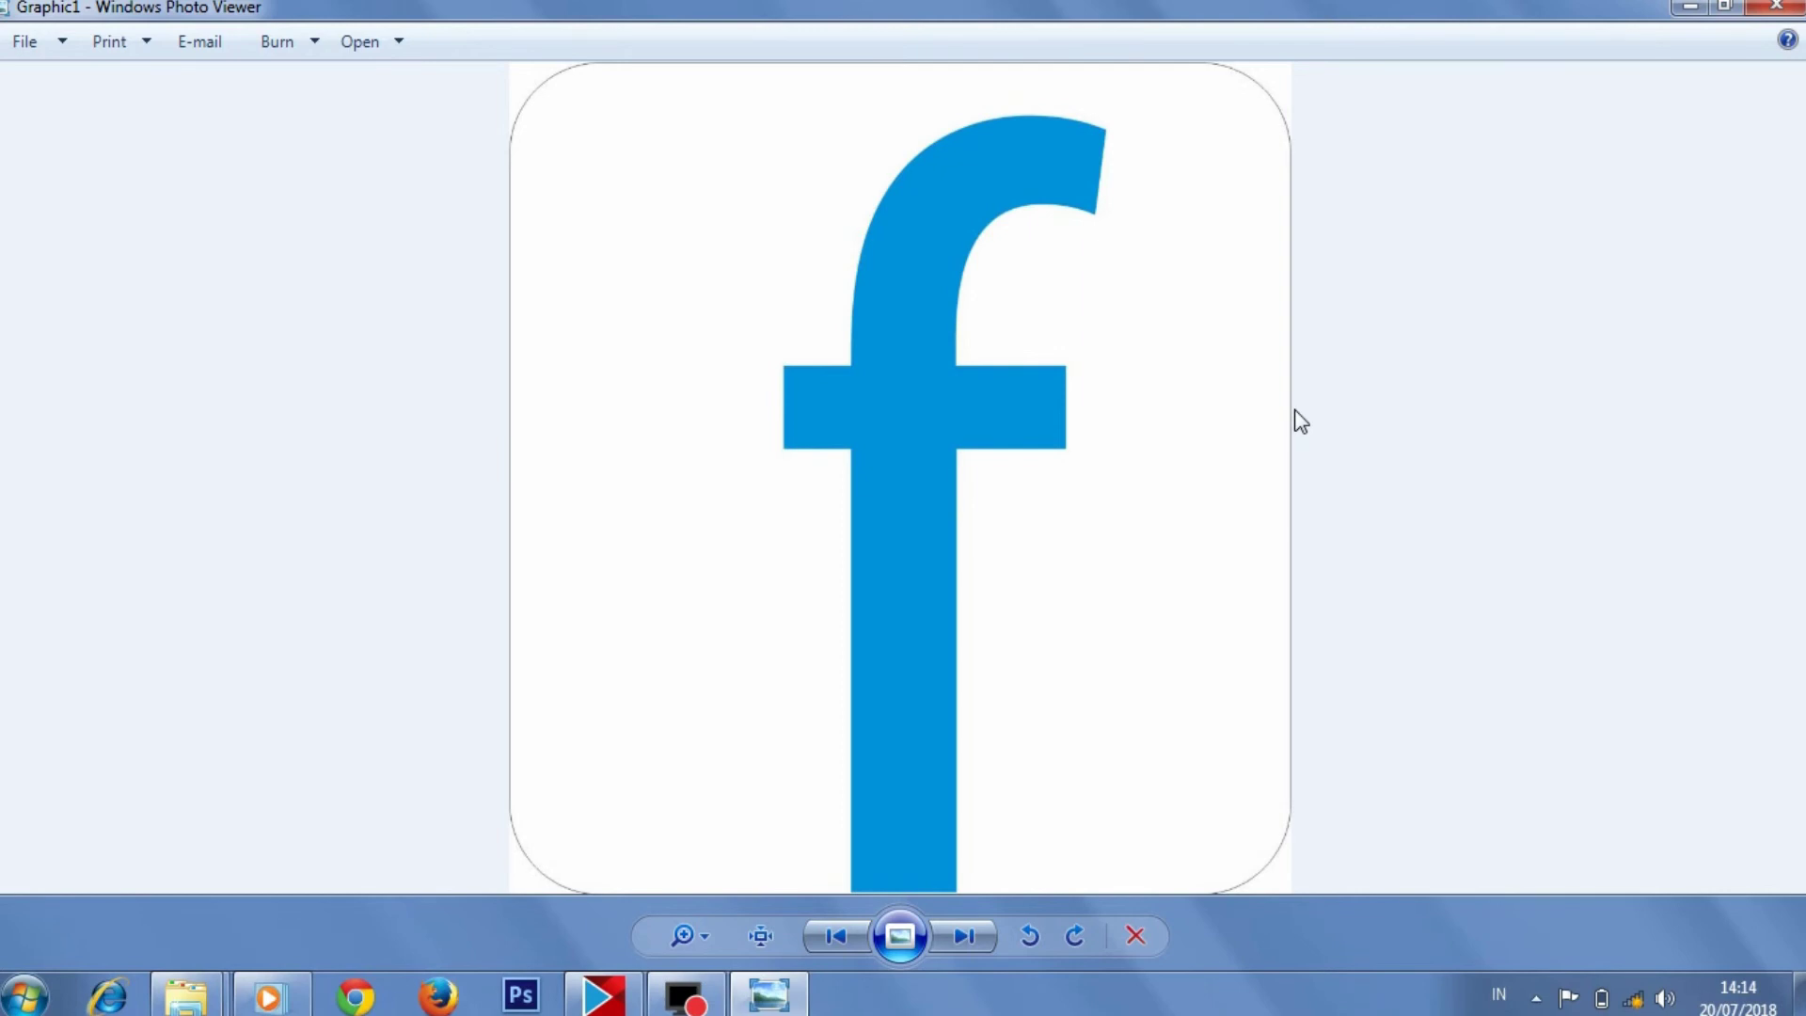
View the exported logo as a full-screen slideshow, then close Windows Photo Viewer.
{"action": "left_click", "coordinate": [899, 934]}
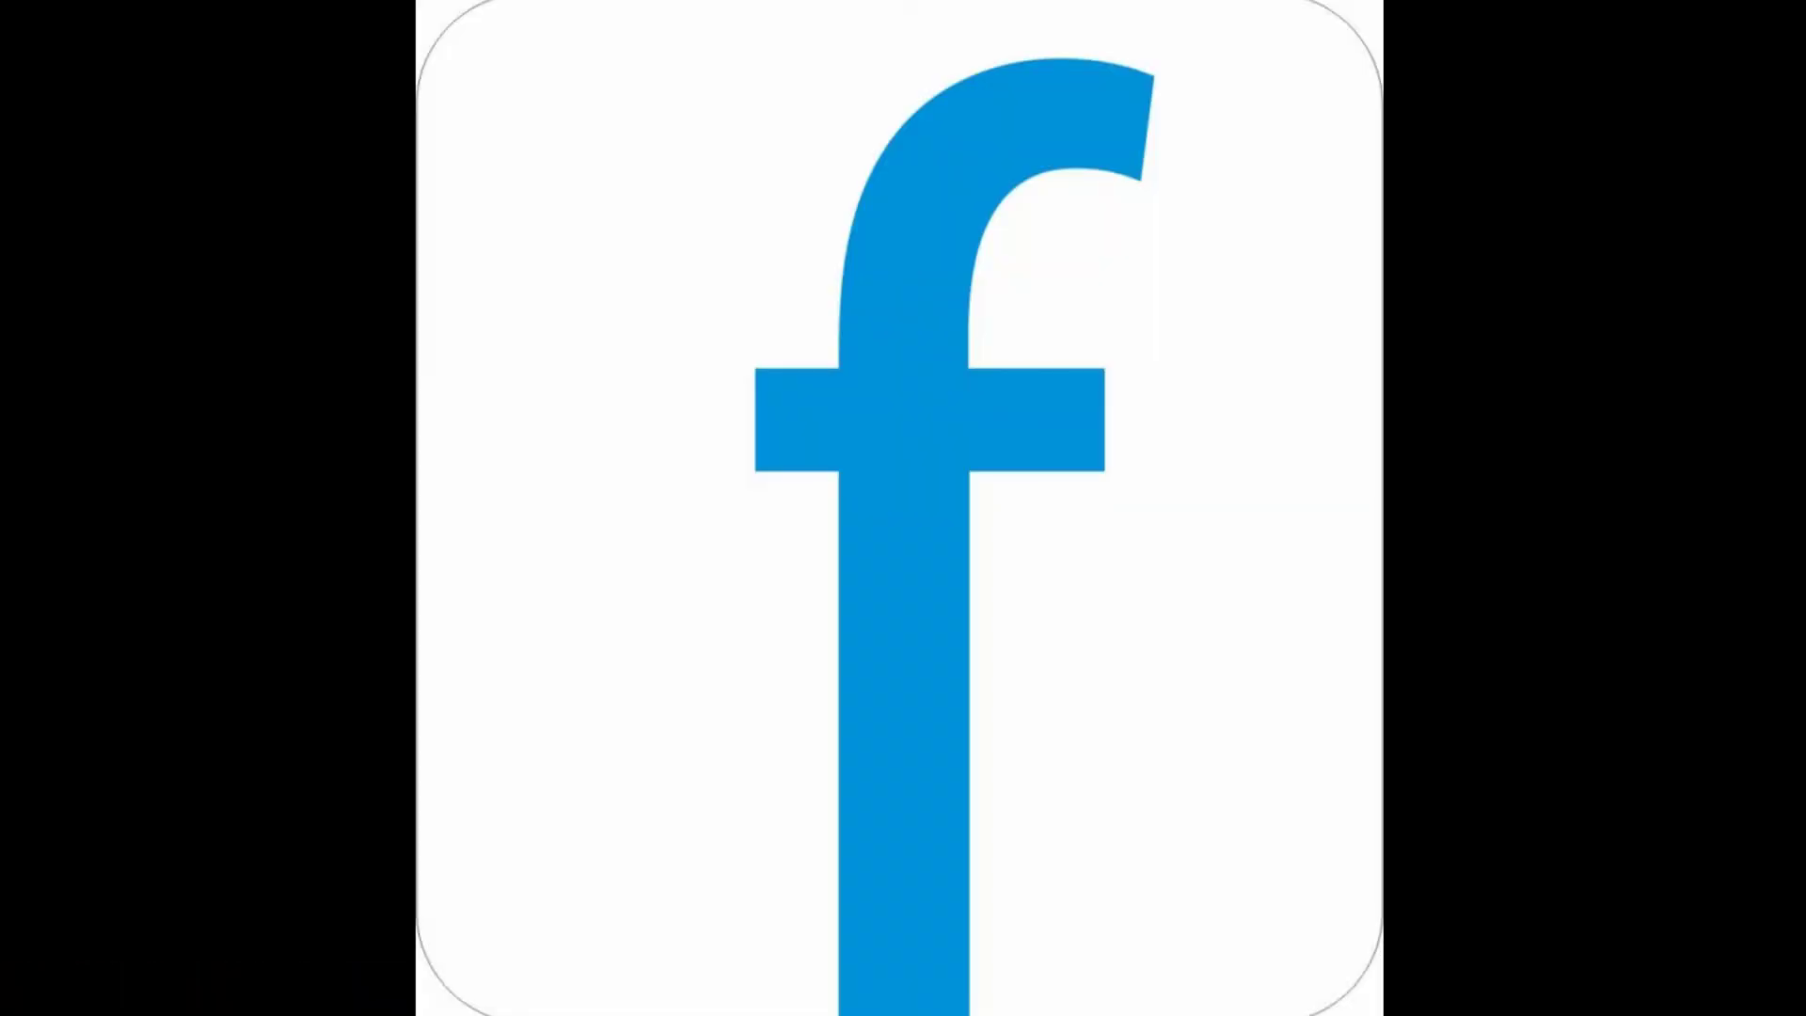
{"action": "left_click", "coordinate": [1734, 9]}
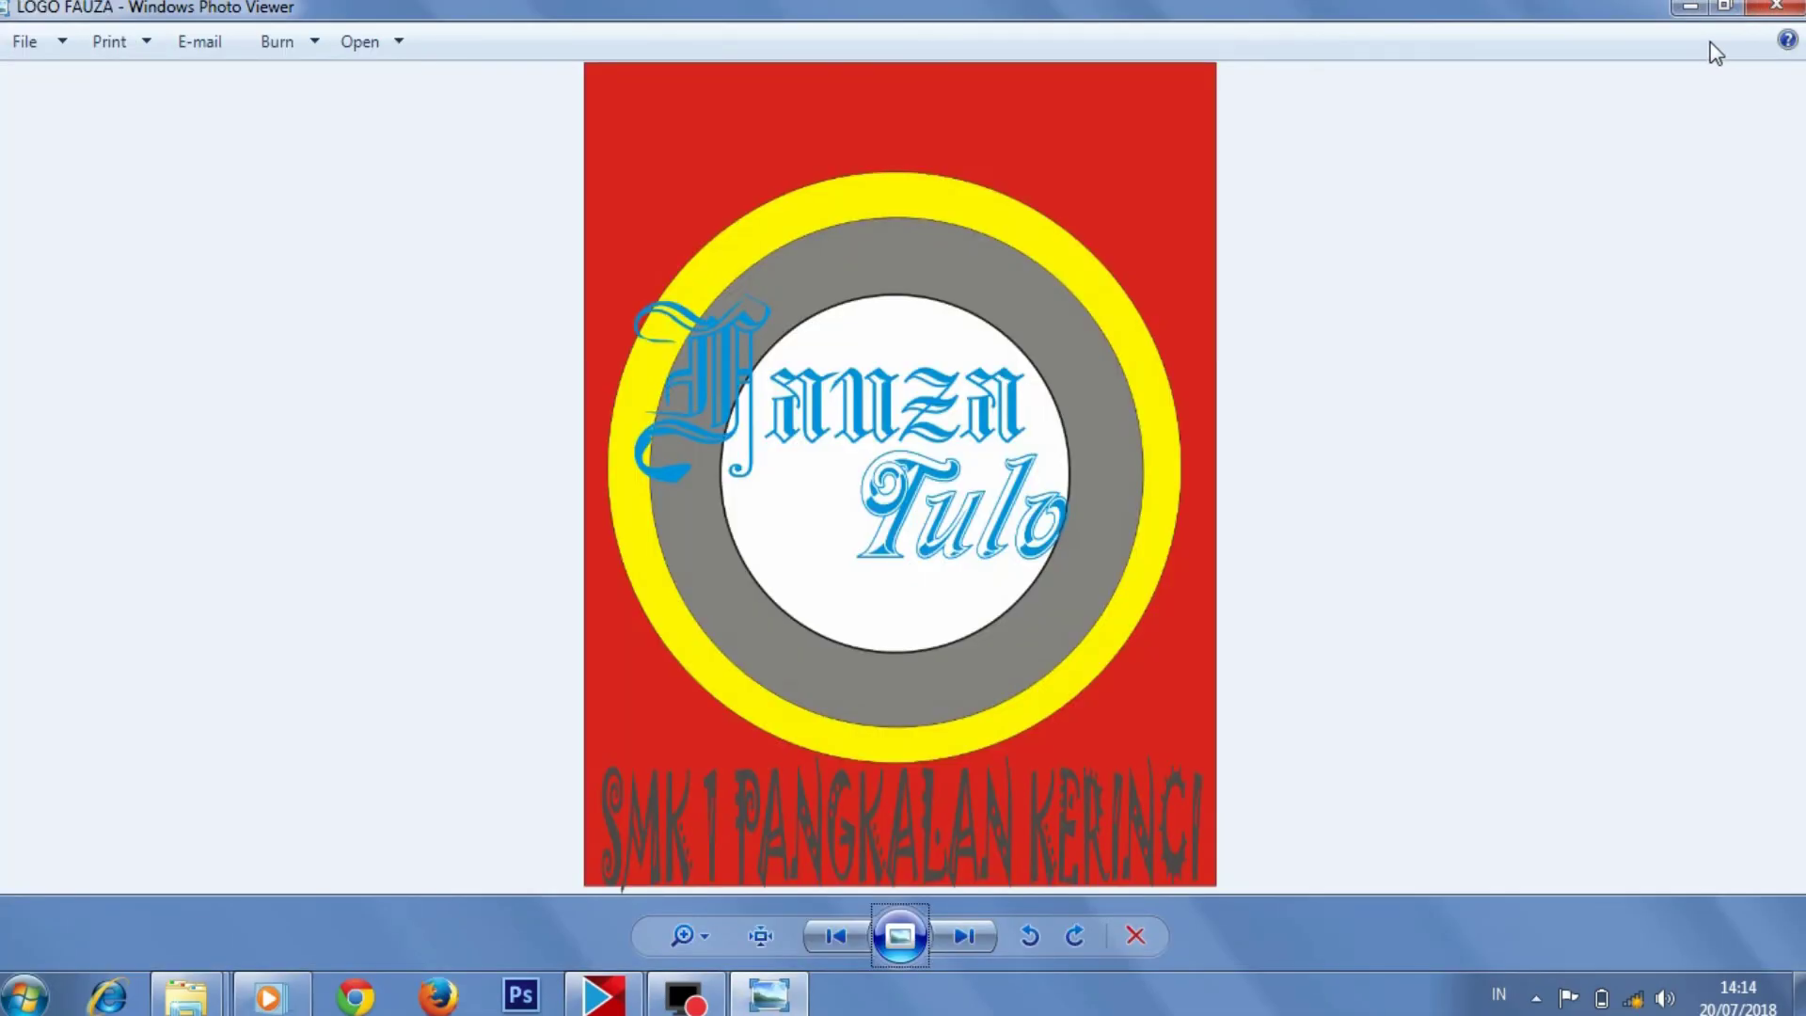
{"action": "left_click", "coordinate": [1768, 9]}
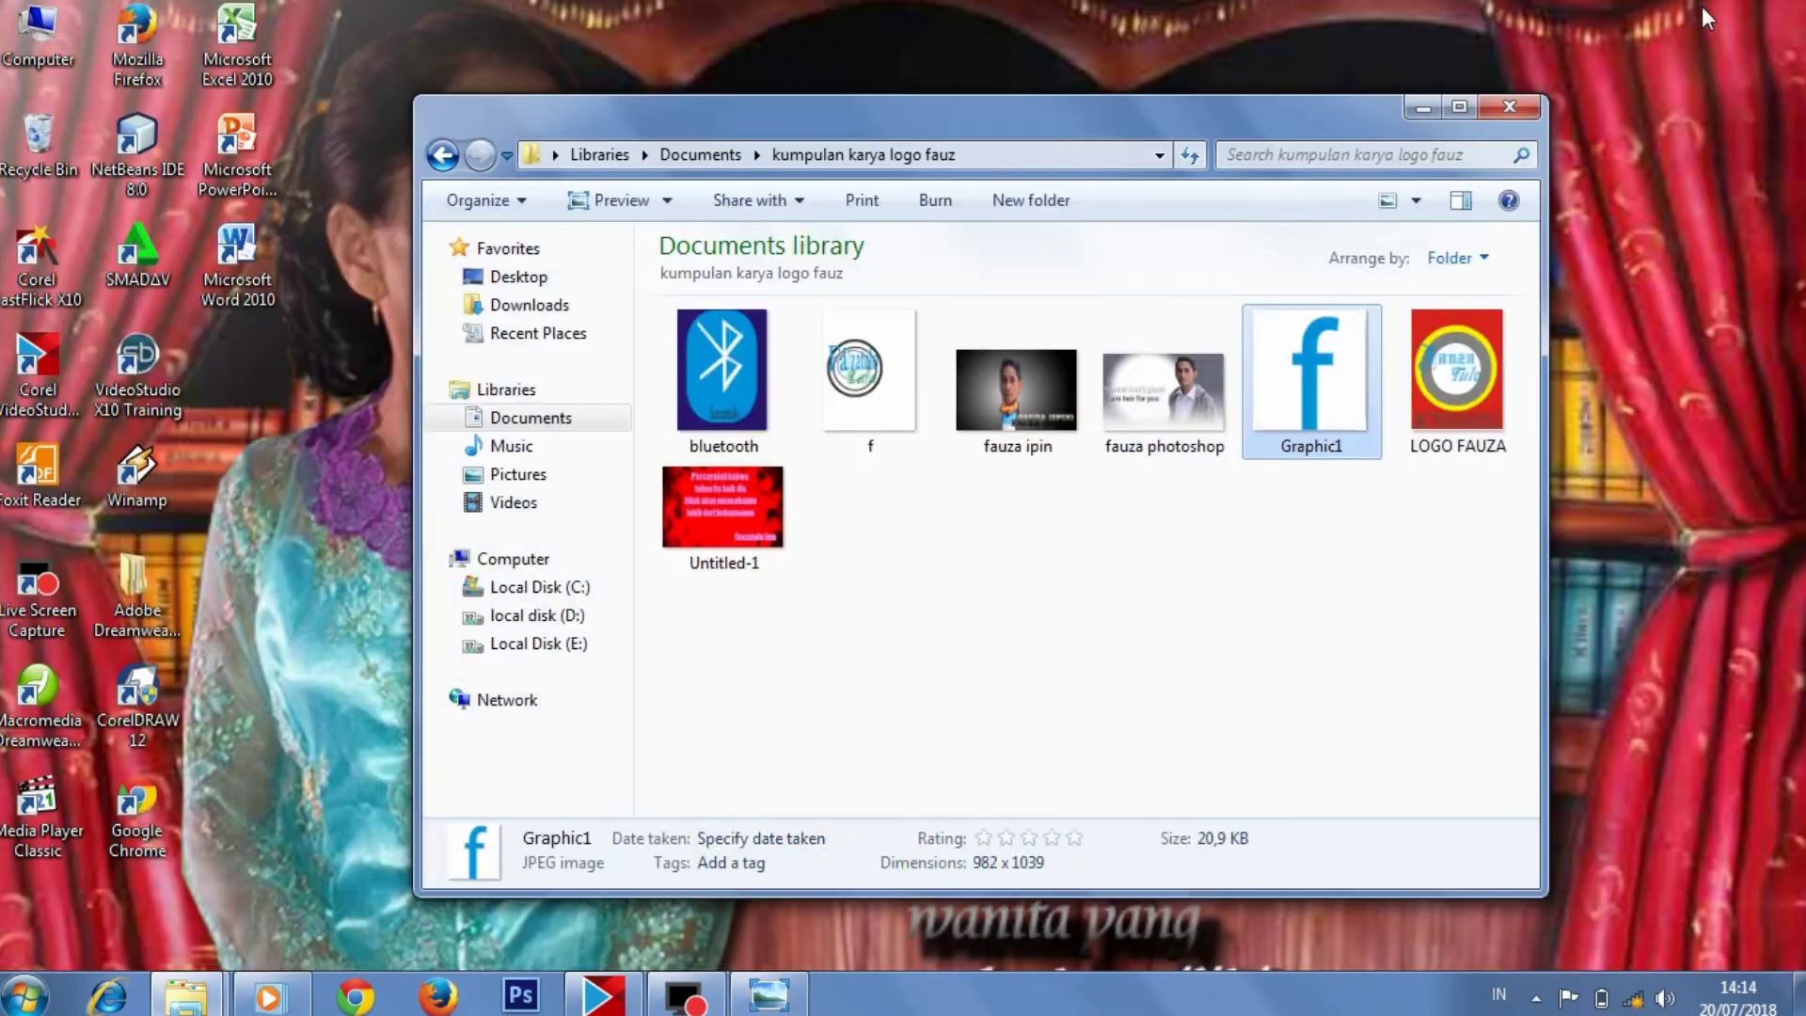